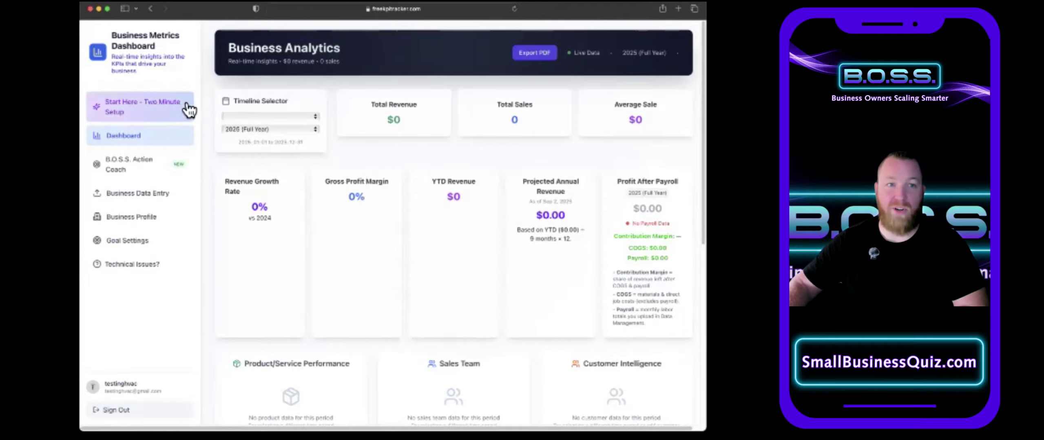
From the Two Minute Setup checklist, start the business revenue goal with a custom target amount of $1200000.
click(172, 115)
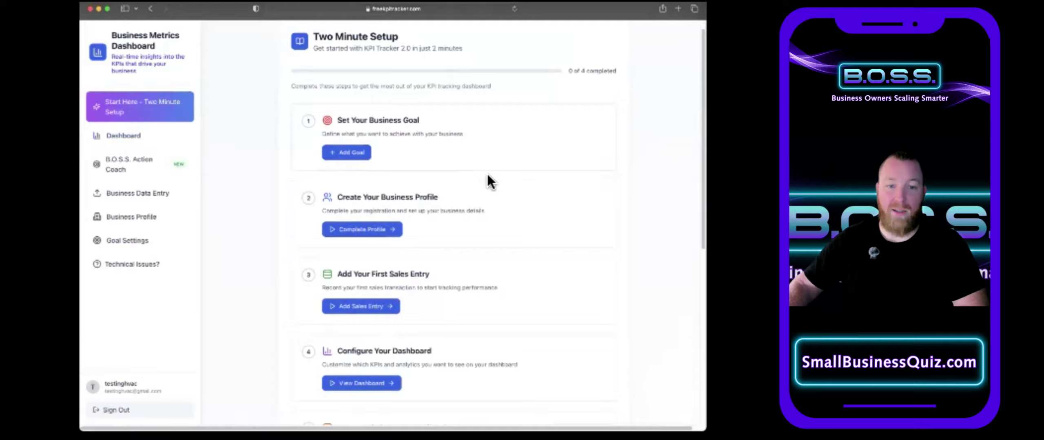
scroll(488, 176, down, 7)
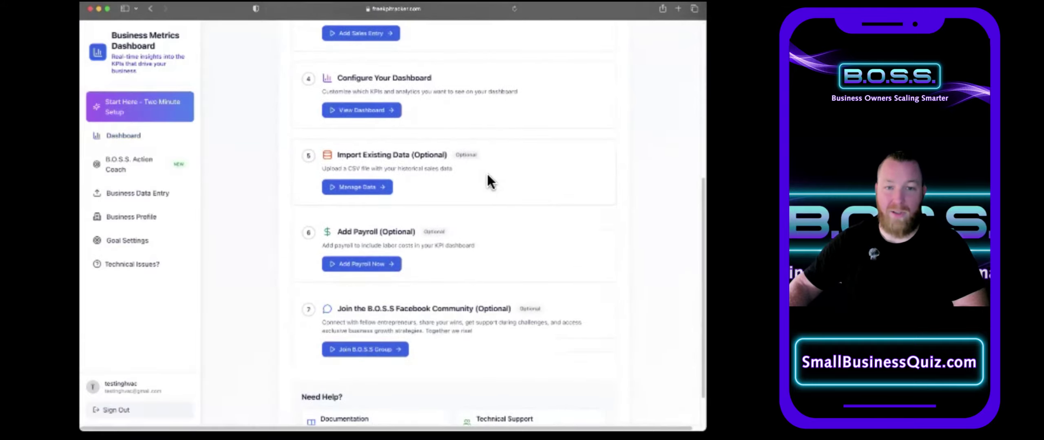
scroll(488, 176, up, 4)
scroll(488, 176, up, 3)
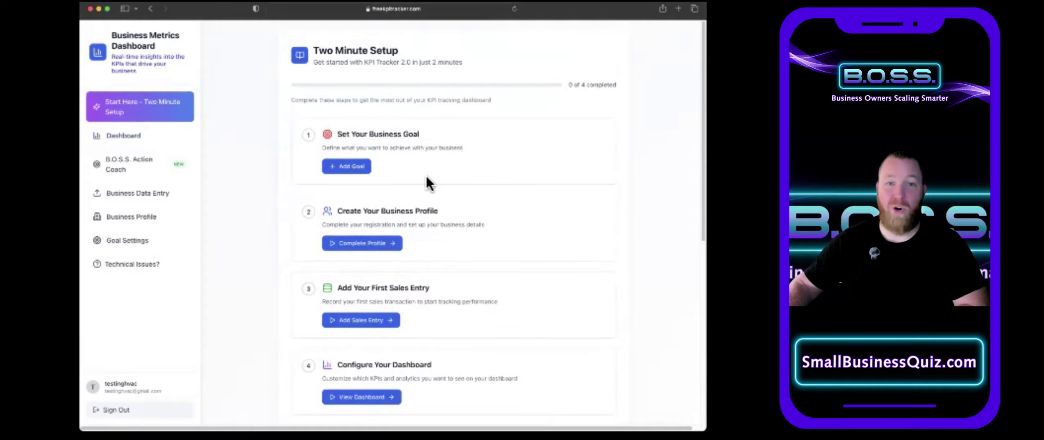
click(370, 172)
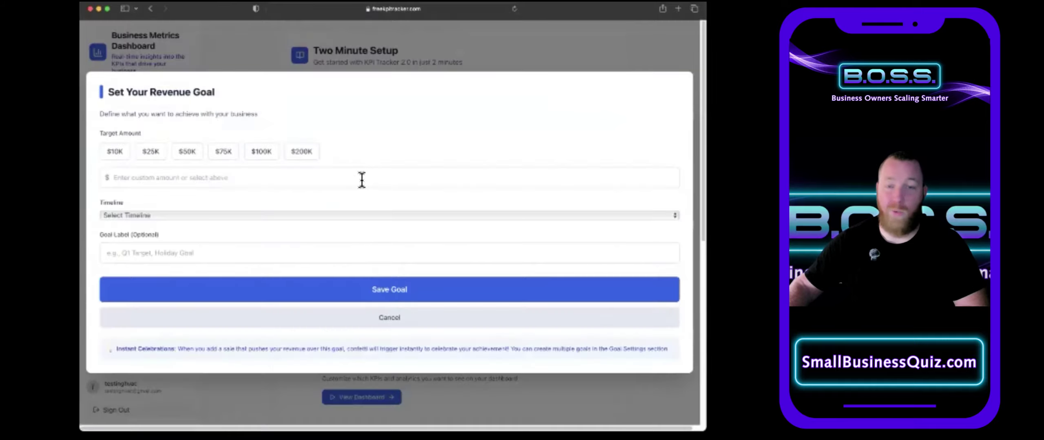
click(167, 180)
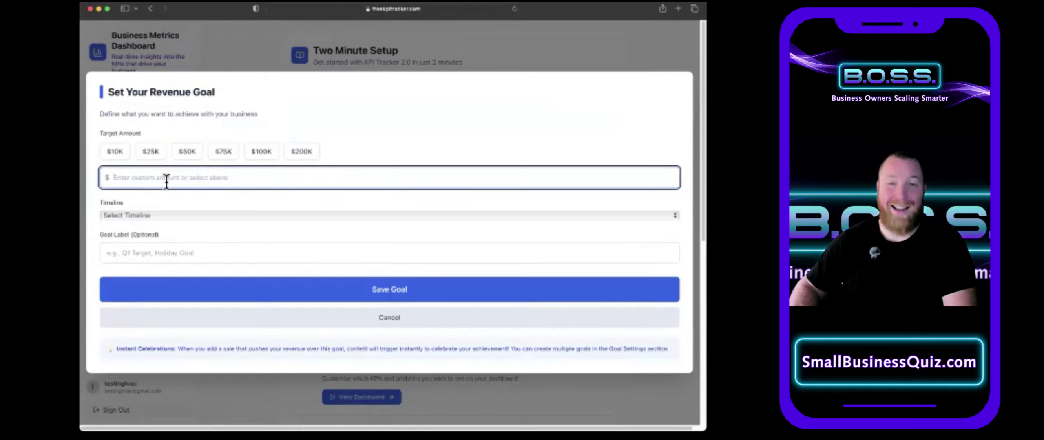
text(12)
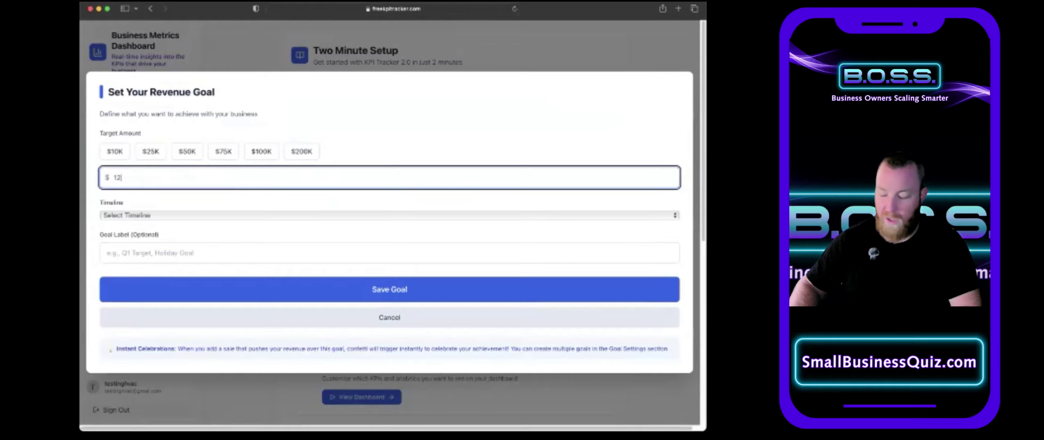
text(00000)
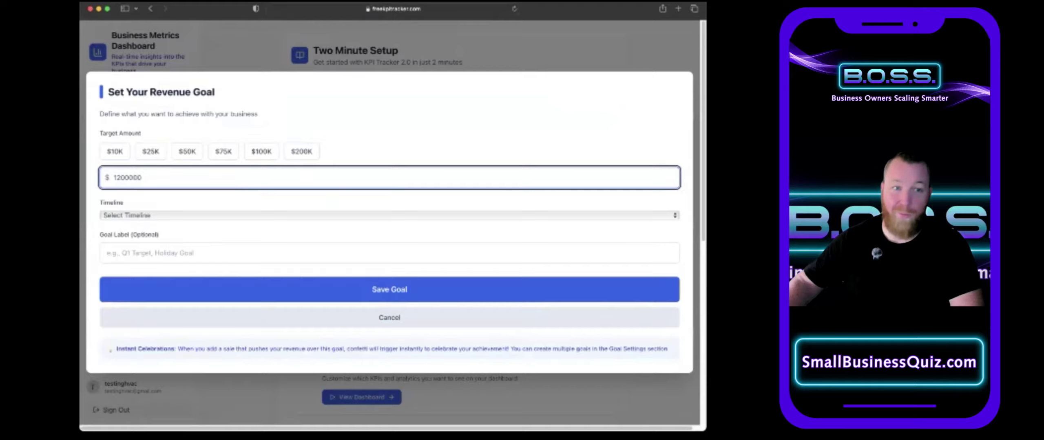
Set the revenue goal's timeline to 2025 (Full Year) and save the goal.
click(136, 187)
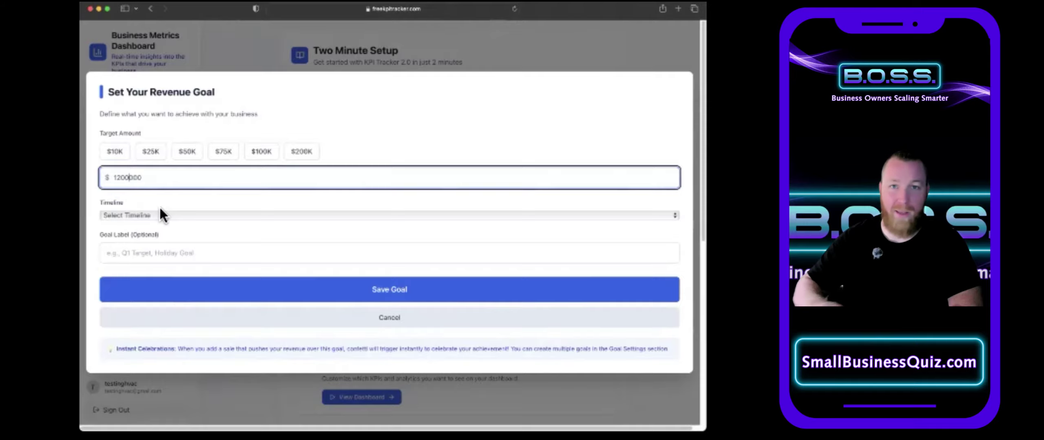
click(140, 215)
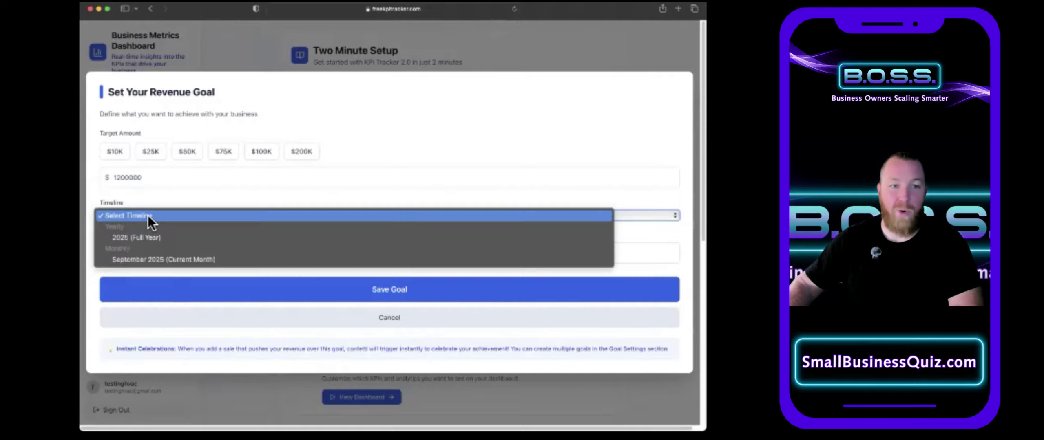
click(153, 241)
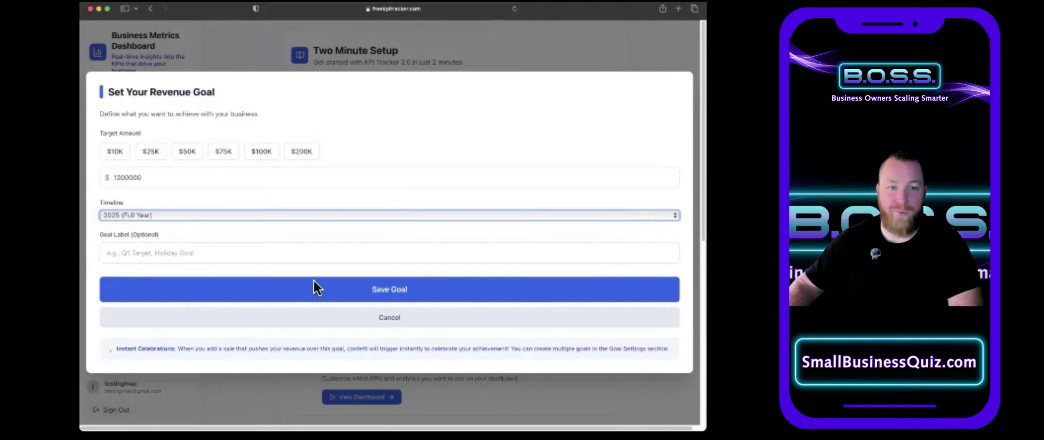
click(406, 293)
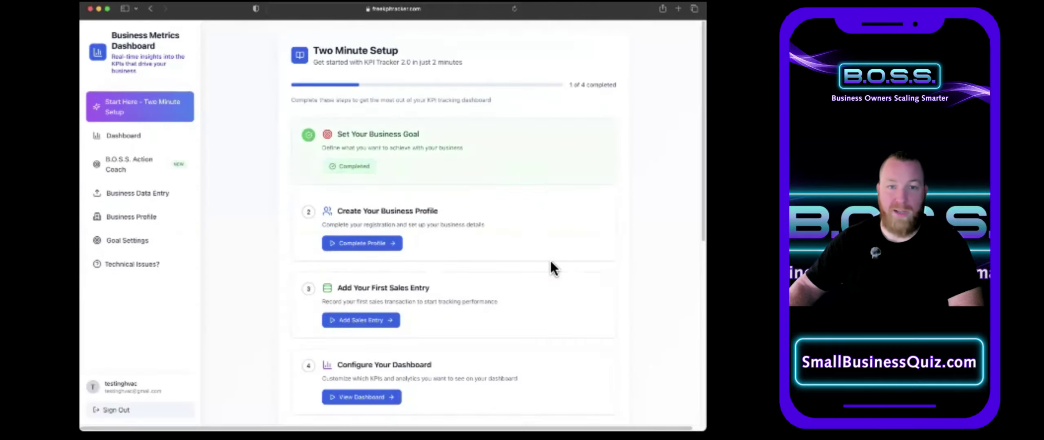
Open the business profile from the setup checklist and enter Testing HVAC as the business name.
click(388, 247)
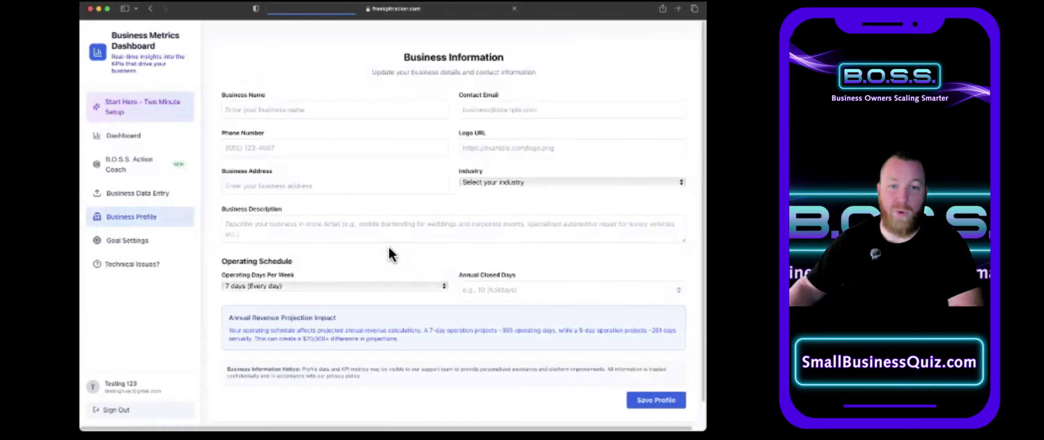
click(284, 110)
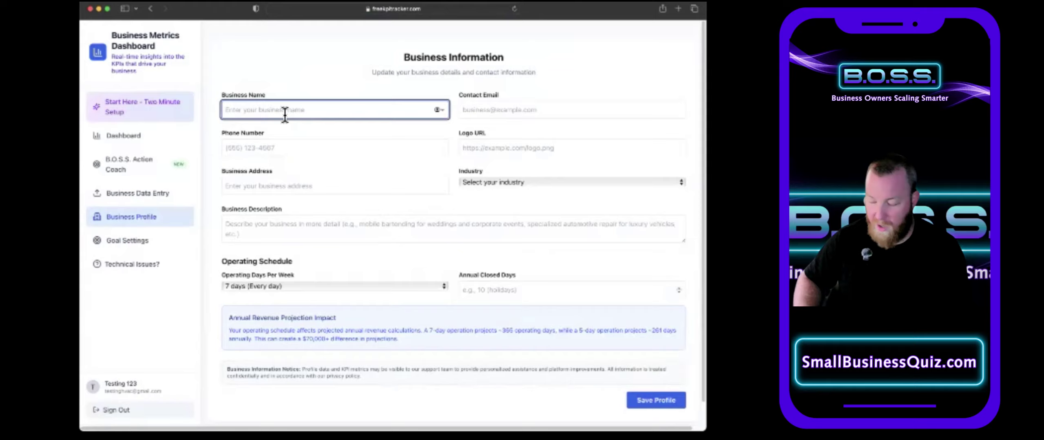
text(Testing Hava)
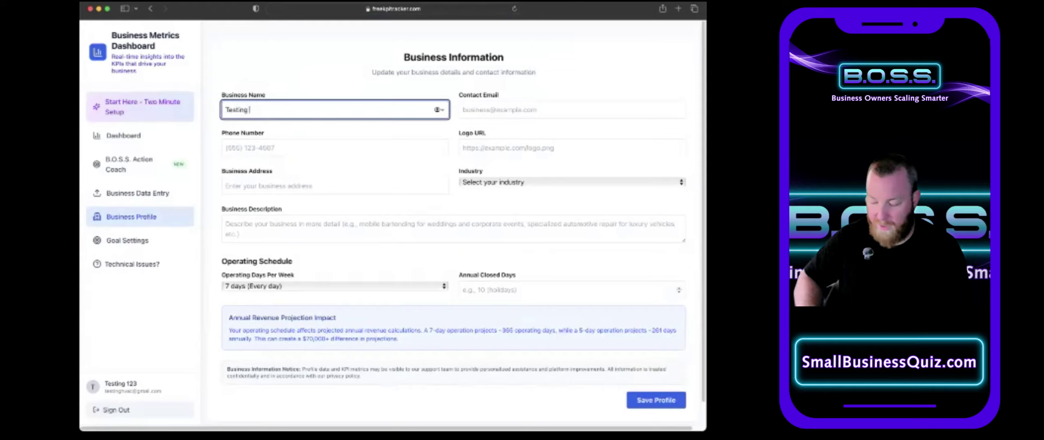
key(BackSpace)
key(BackSpace)
key(BackSpace)
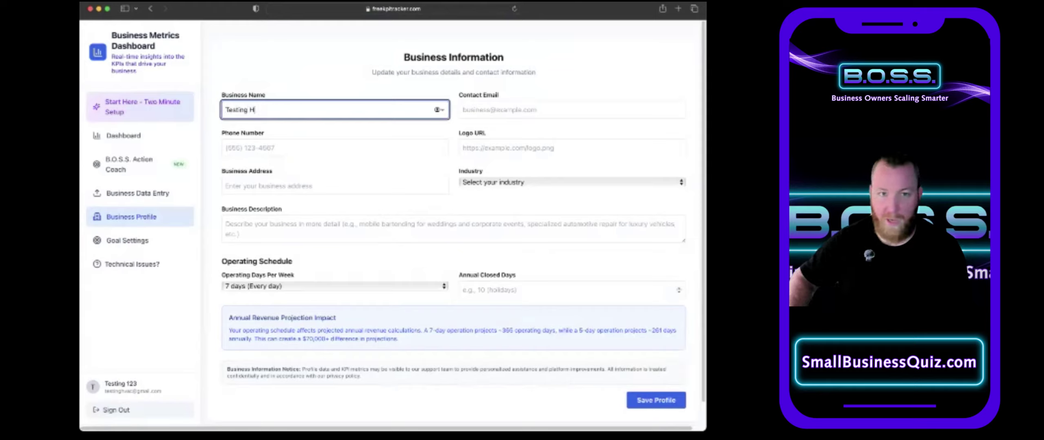
text(VAC)
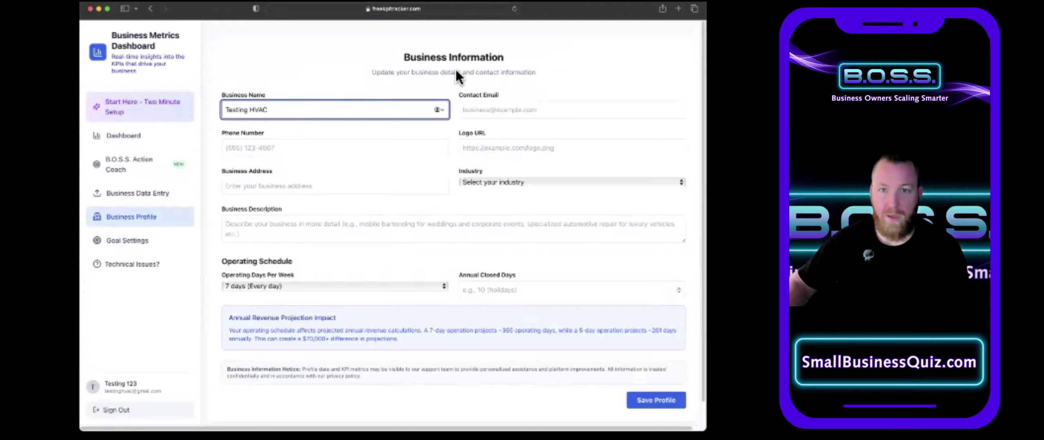
Set the business profile's industry to Other.
click(509, 197)
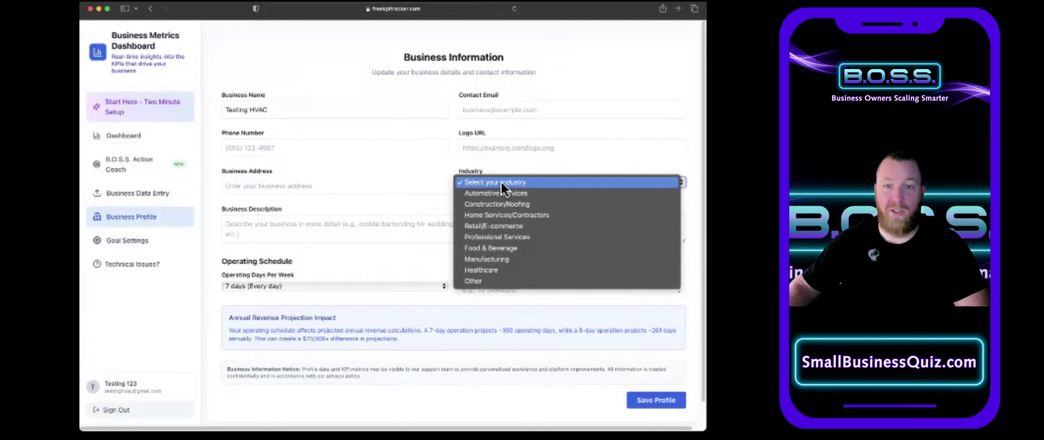
click(517, 281)
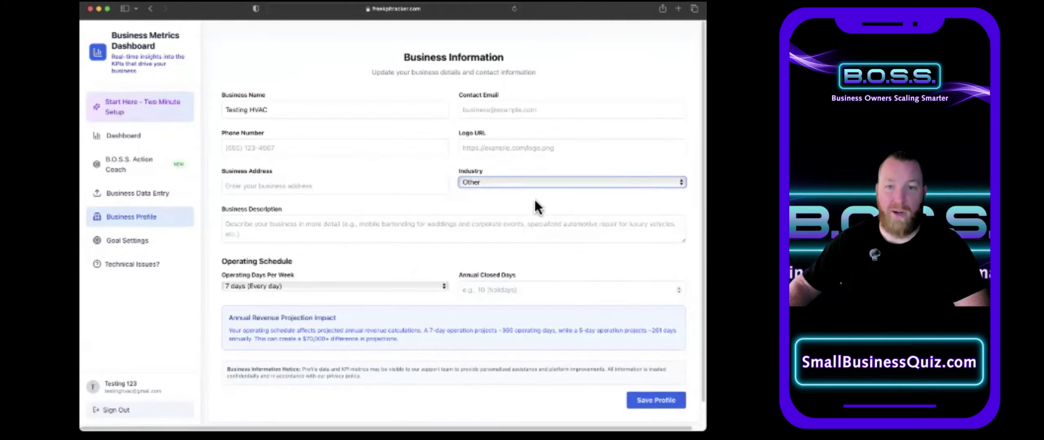
click(530, 185)
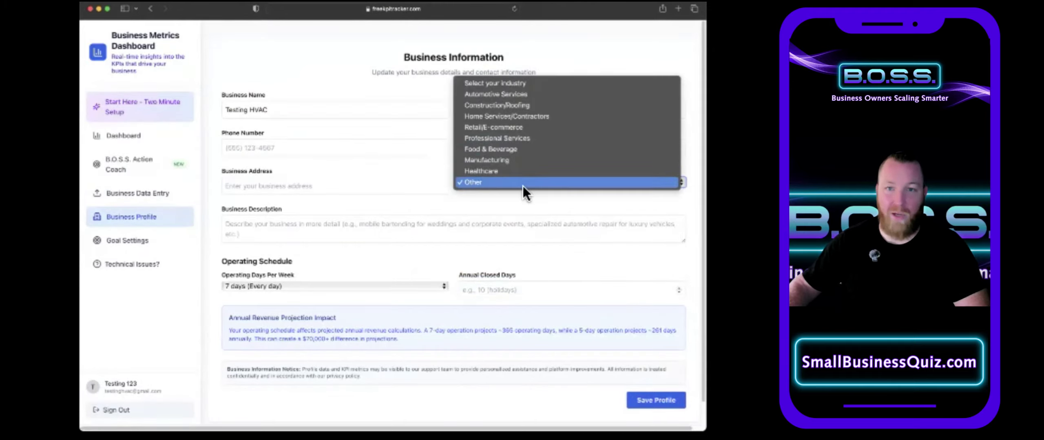
click(523, 186)
Enter HVAC Installation And Repair as the business description.
click(354, 235)
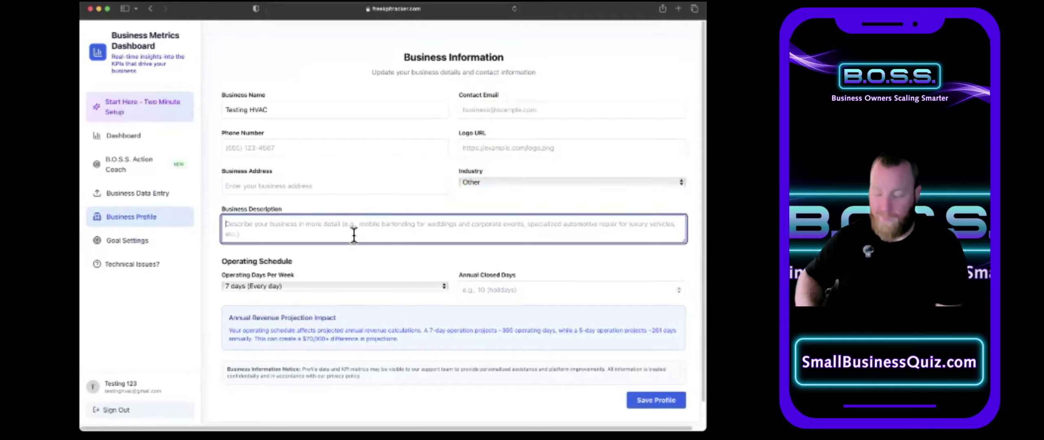
text(HV)
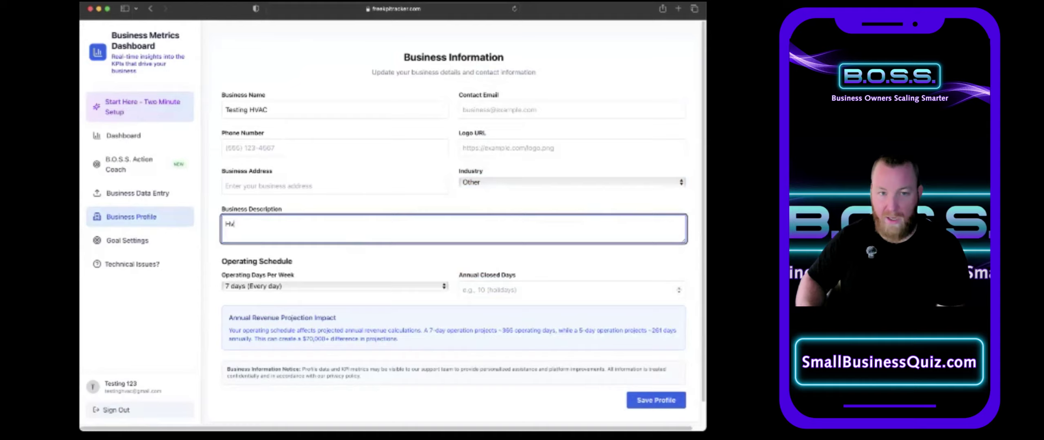
text(AC)
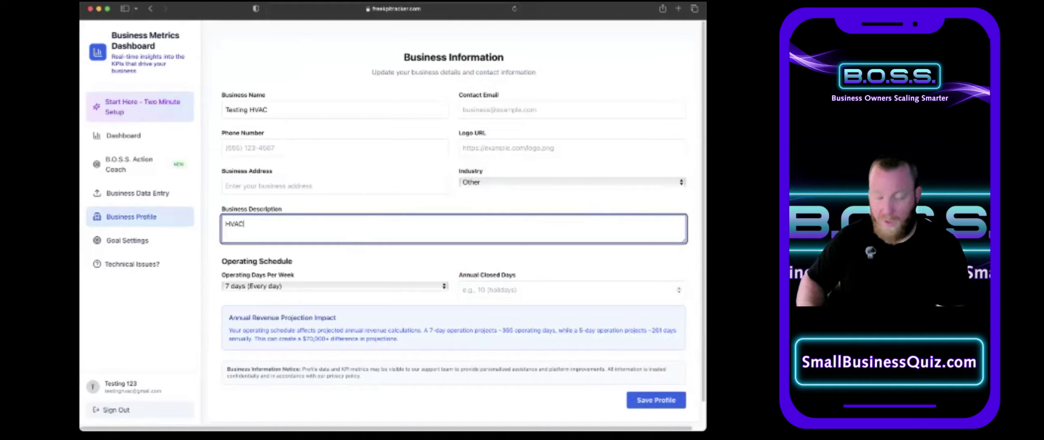
text( Installation An)
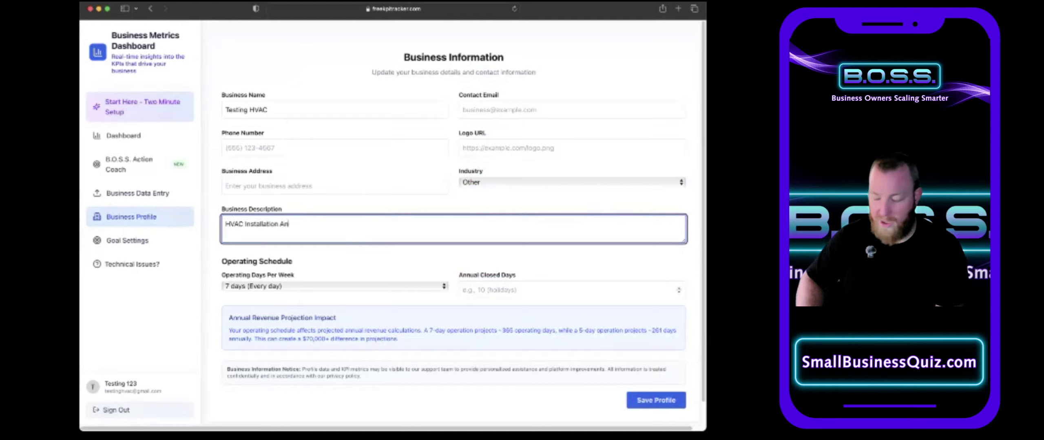
text(d Repair)
Save the business profile with 7 days (Every day) as operating days per week and annual closed days left blank.
click(295, 283)
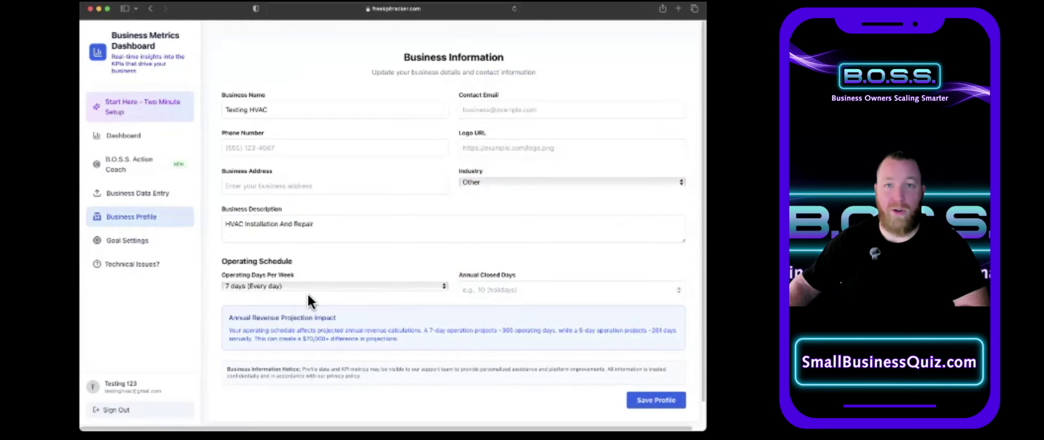
click(312, 288)
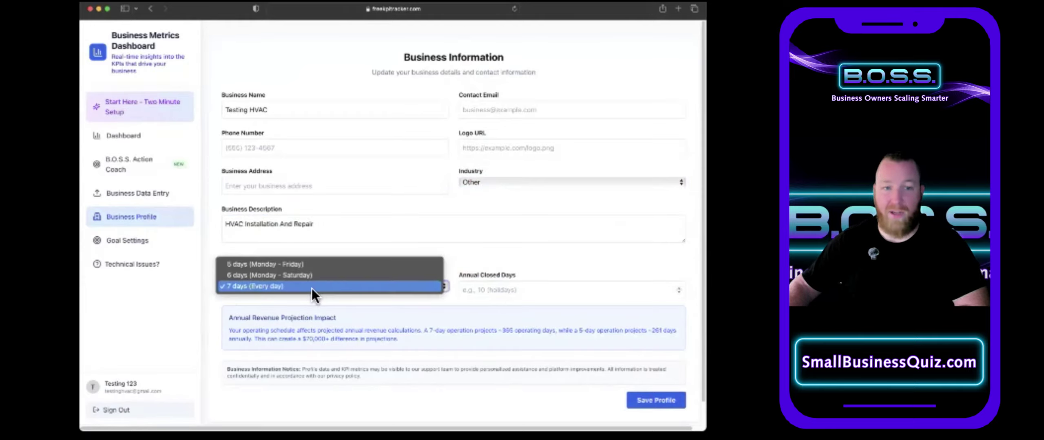
click(526, 292)
click(528, 291)
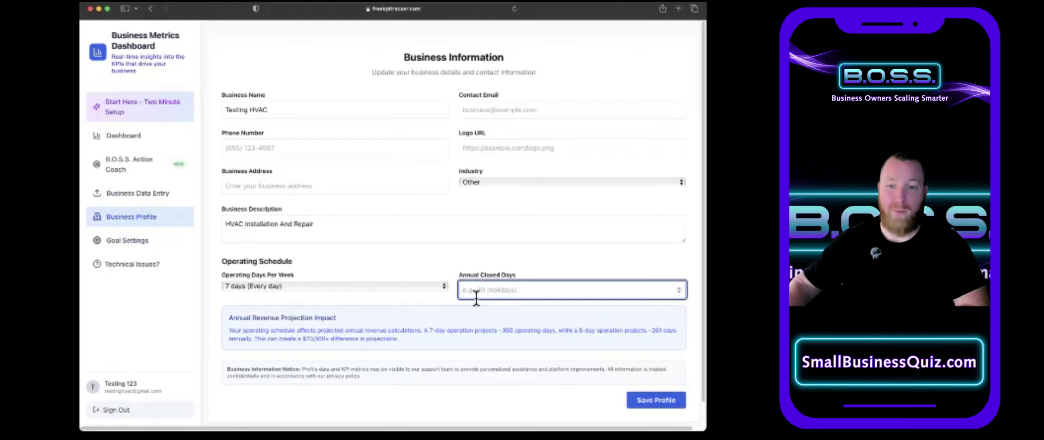
scroll(408, 332, down, 1)
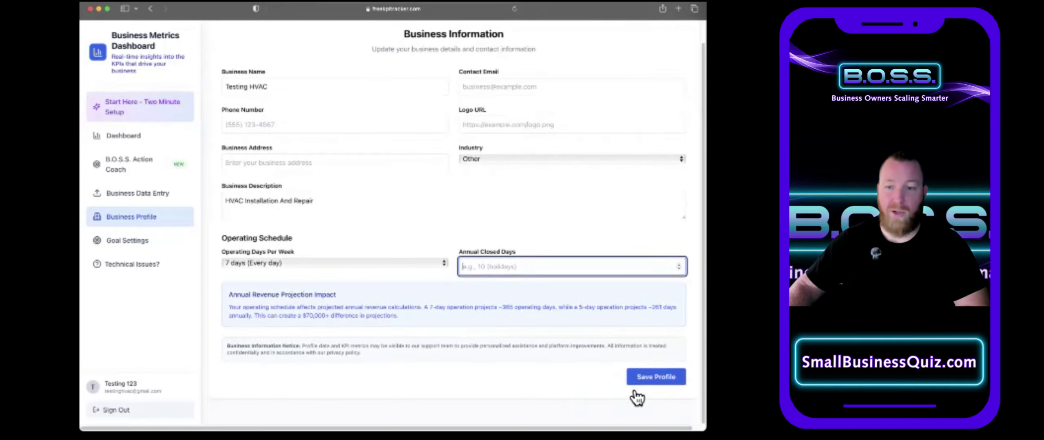
click(663, 387)
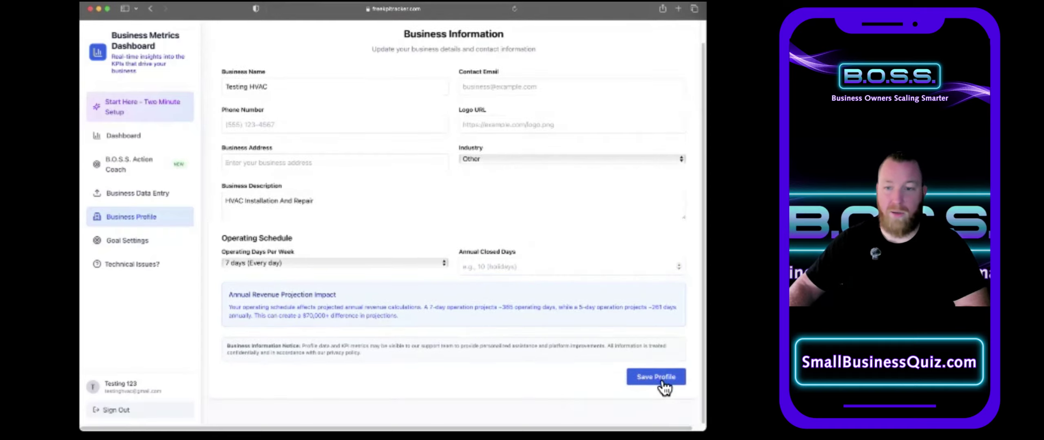
Return to the Two Minute Setup checklist and review the remaining setup steps.
click(170, 107)
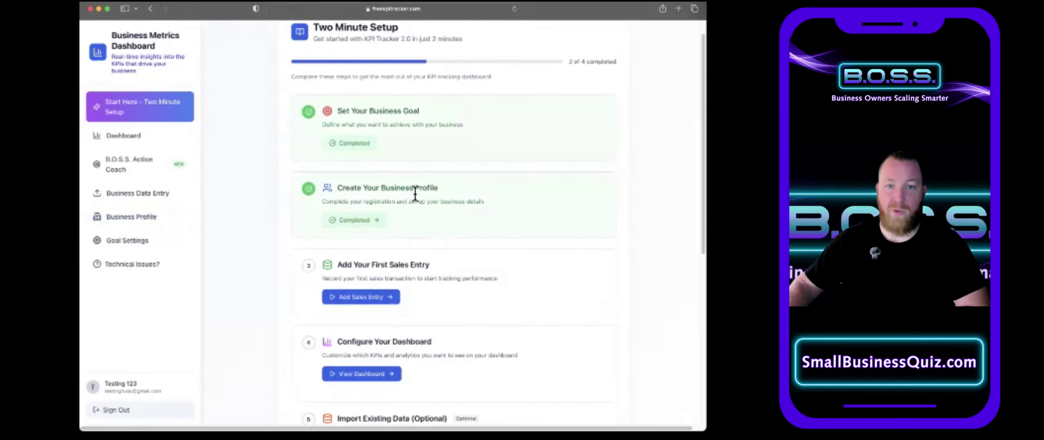
scroll(430, 222, down, 2)
scroll(430, 221, down, 4)
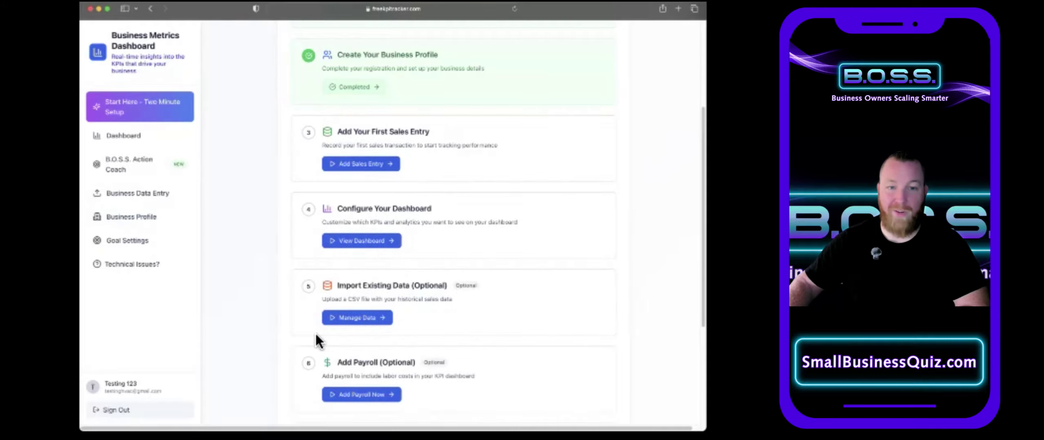
In Business Data Entry, import the sales file 2025 HVAC test data.csv with its mapped columns and view the bulk sales data.
click(128, 204)
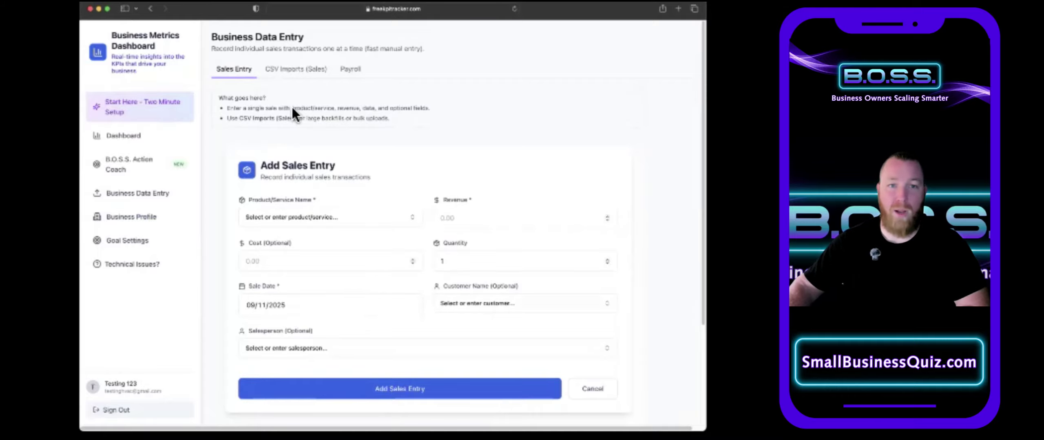
click(286, 77)
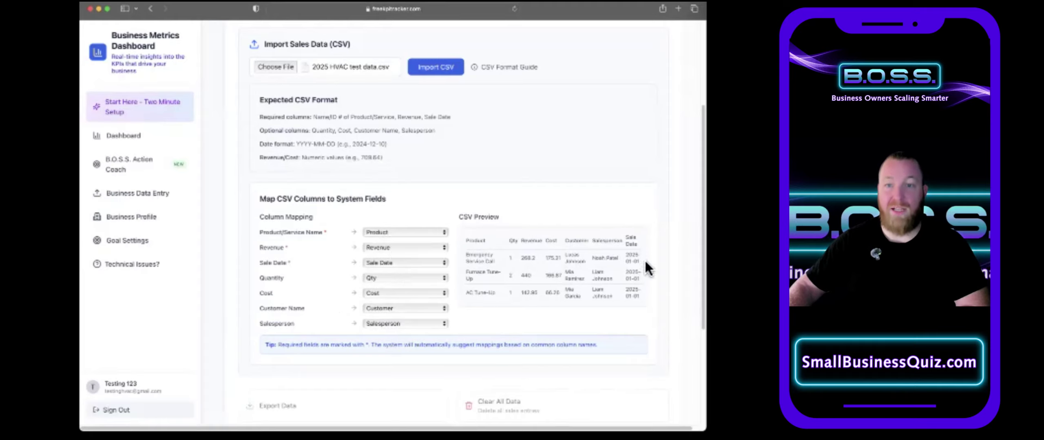
scroll(530, 183, up, 1)
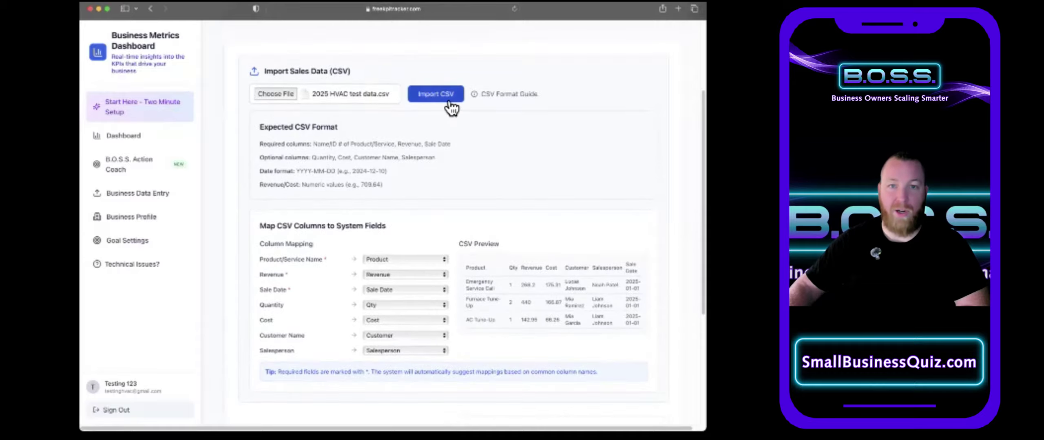
click(440, 97)
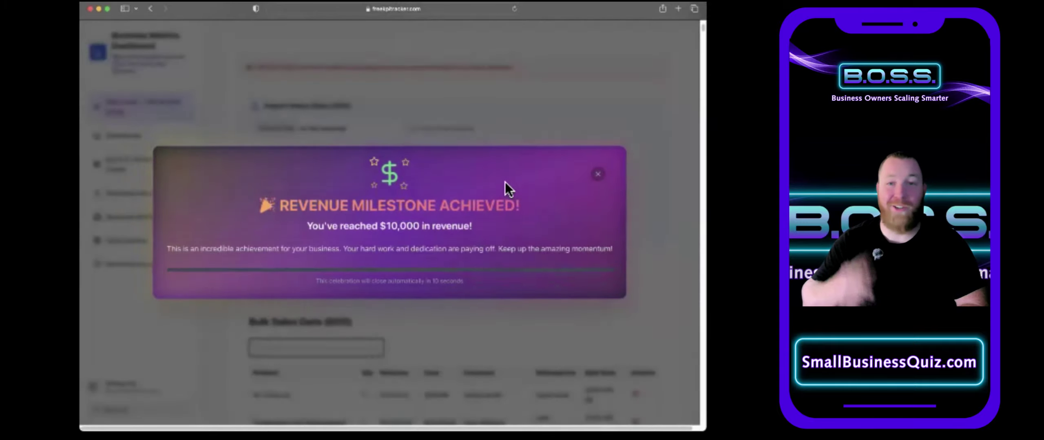
scroll(441, 244, down, 5)
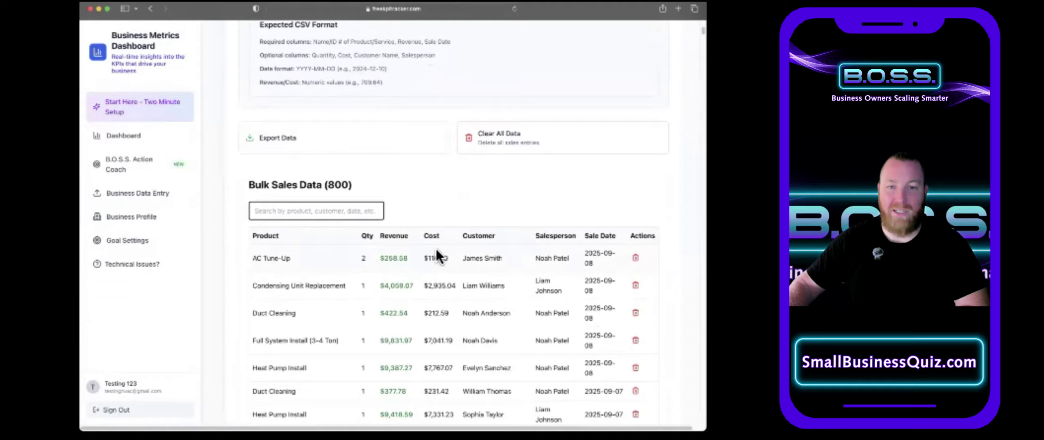
Look over the imported bulk sales records and the search field for products, customers and dates.
scroll(426, 292, down, 1)
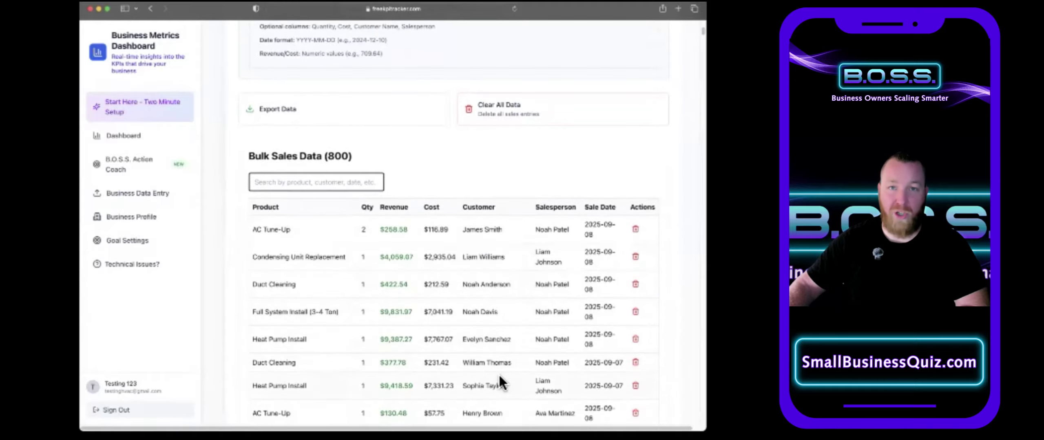
scroll(318, 307, down, 1)
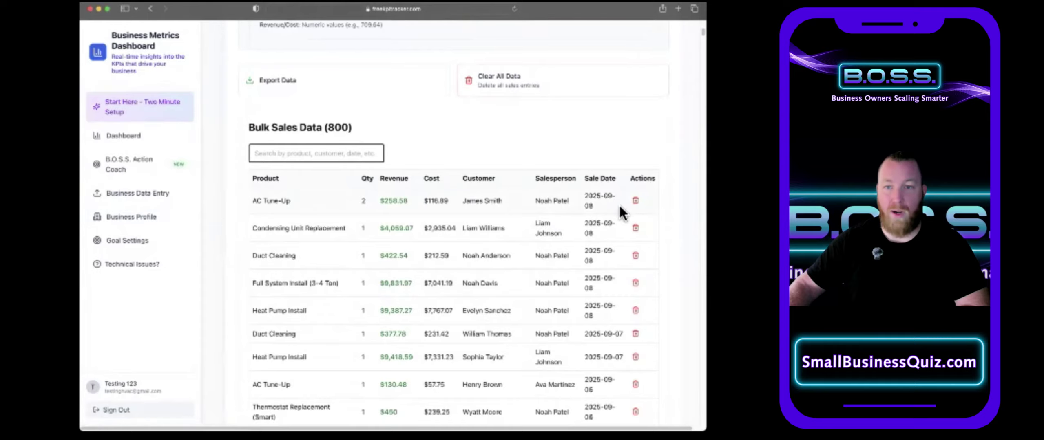
scroll(608, 209, up, 3)
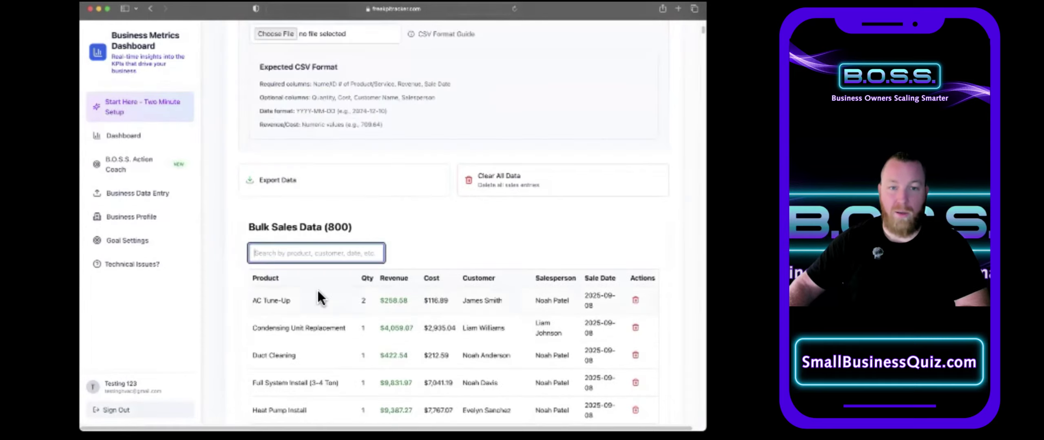
click(269, 254)
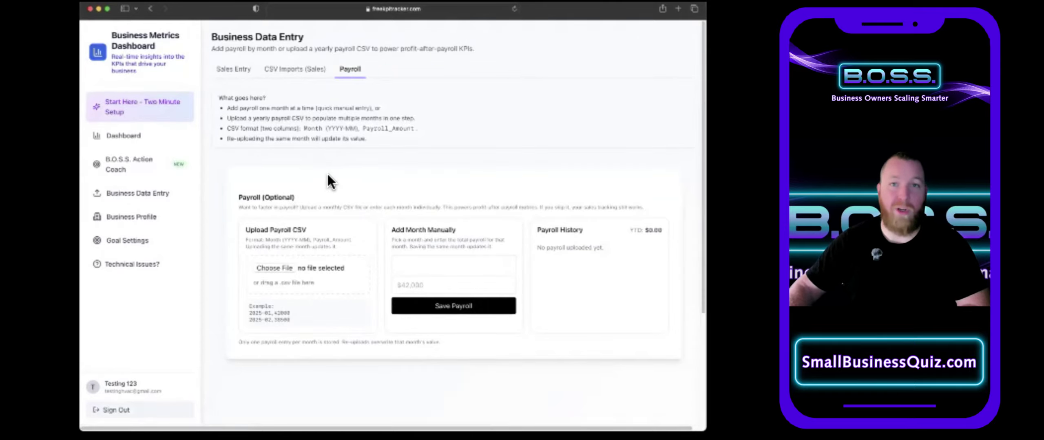
Upload the payroll CSV, import it with Month and Amount as the mapped columns, and dismiss the upload message.
click(288, 269)
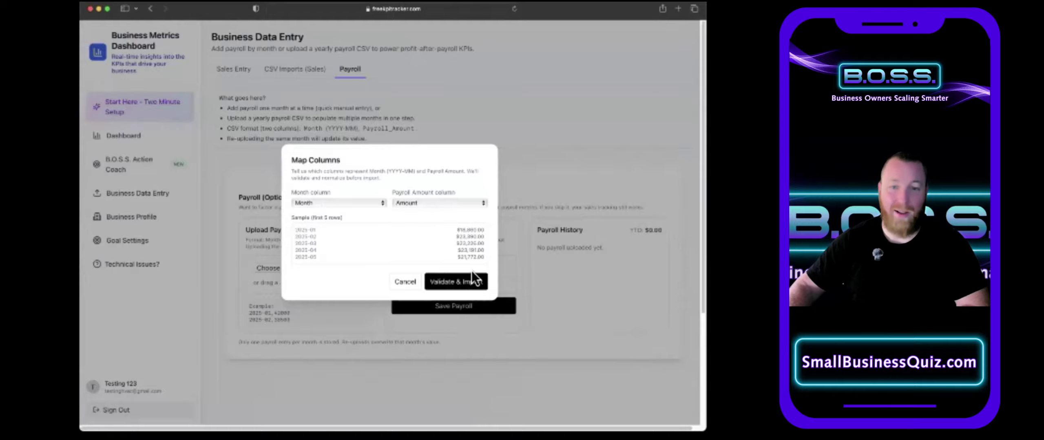
click(468, 287)
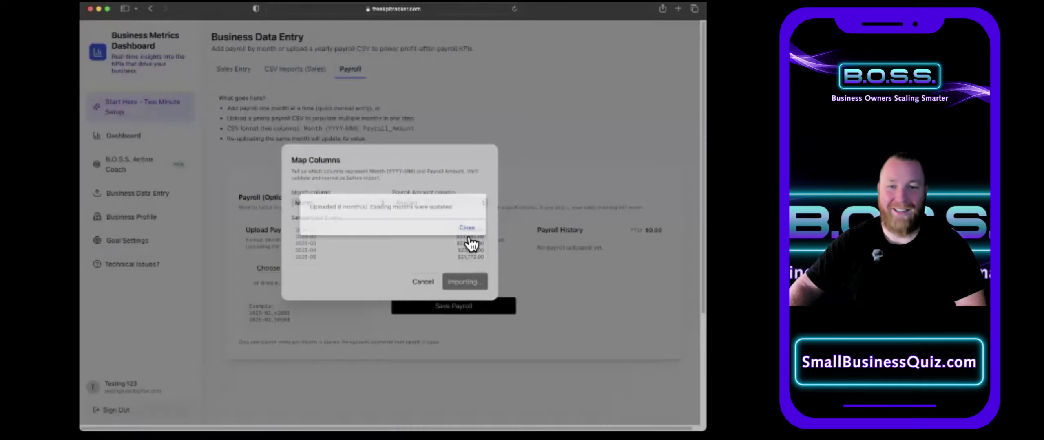
click(466, 228)
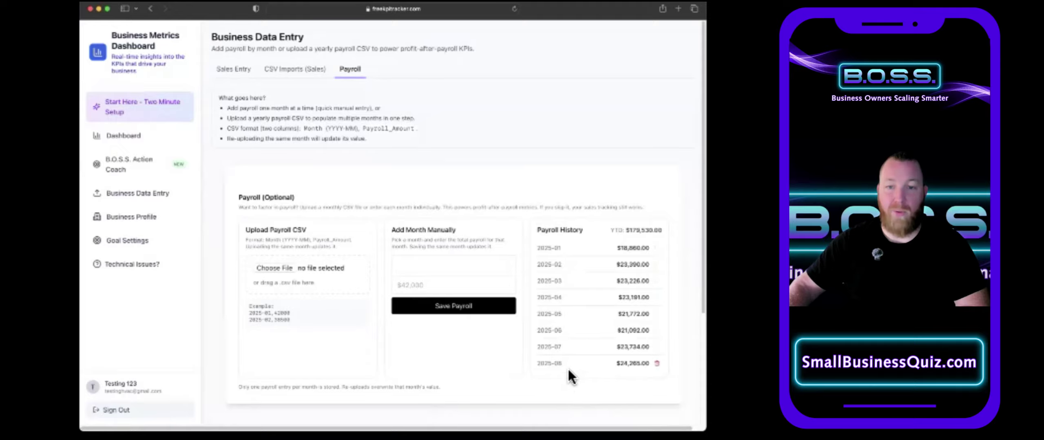
From the Two Minute Setup checklist, open the optional B.O.S.S Facebook Community item and view the group's page.
click(163, 114)
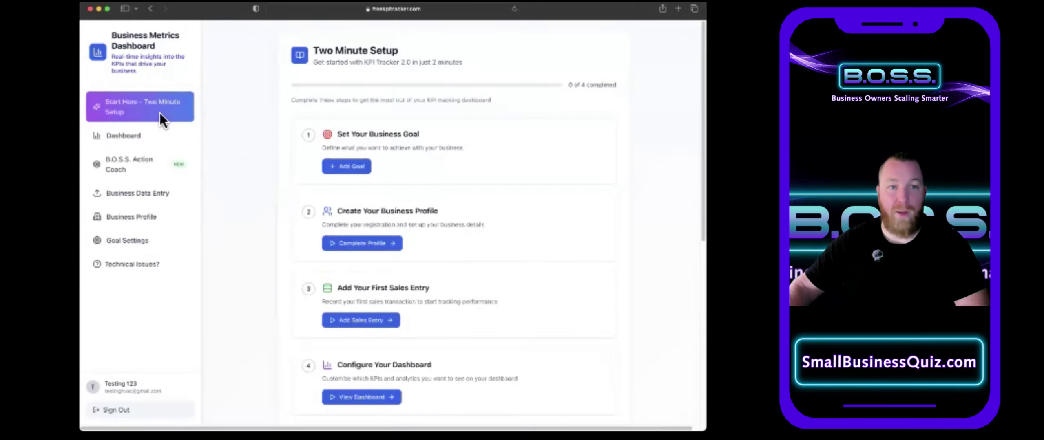
scroll(449, 293, down, 10)
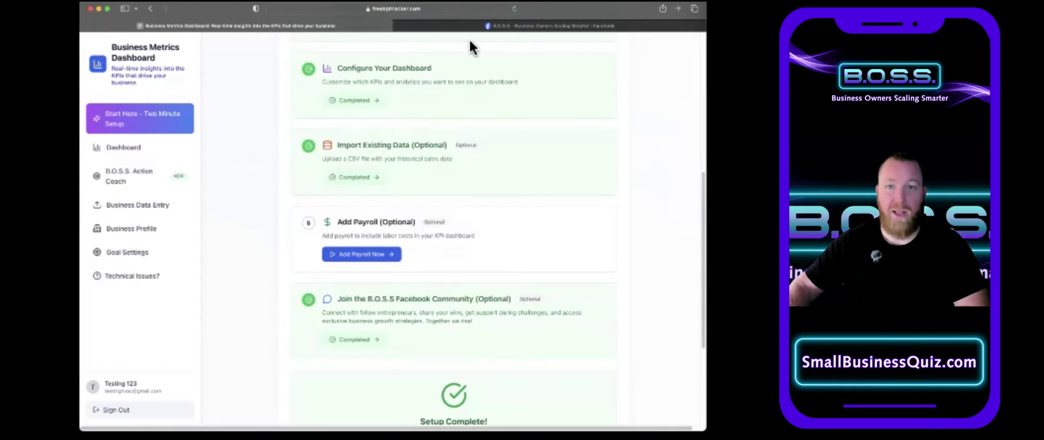
click(354, 339)
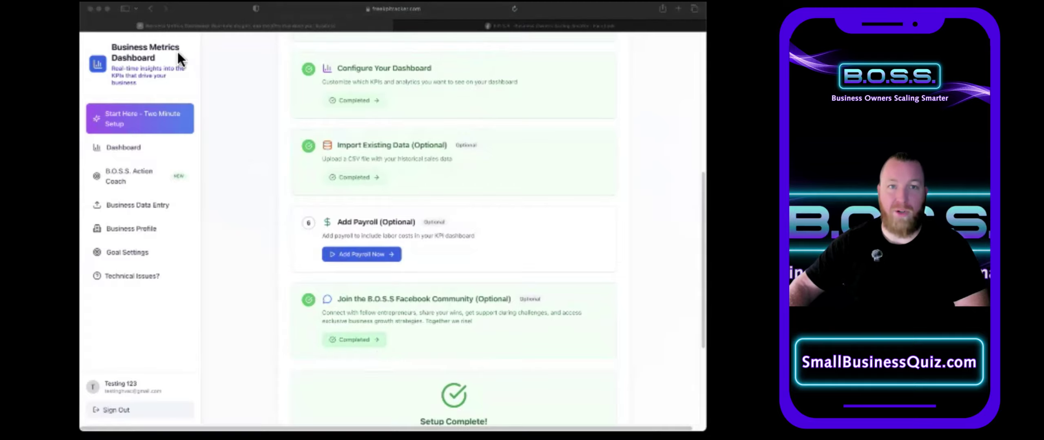
click(110, 12)
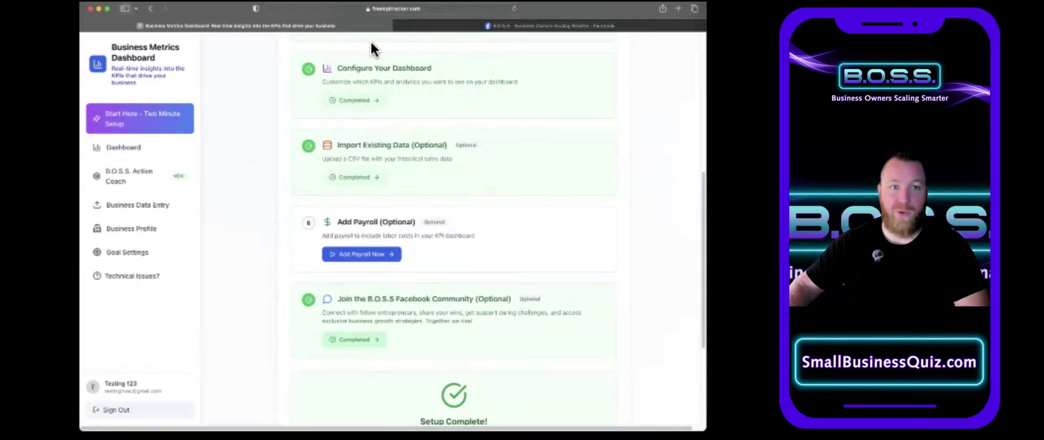
click(453, 31)
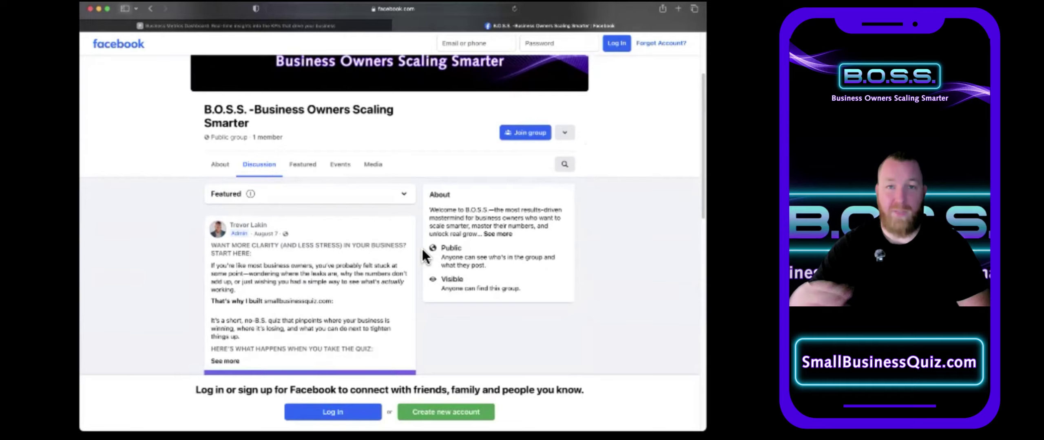
scroll(402, 259, up, 1)
Open the Business Analytics dashboard from the setup checklist and check the Timeline Selector's period and year choices, keeping 2025 (Full Year).
scroll(401, 252, up, 3)
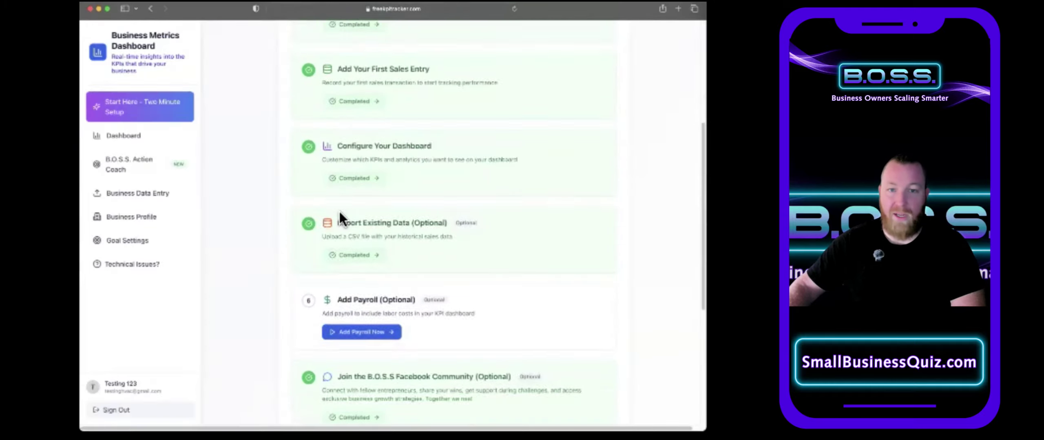
scroll(339, 211, down, 3)
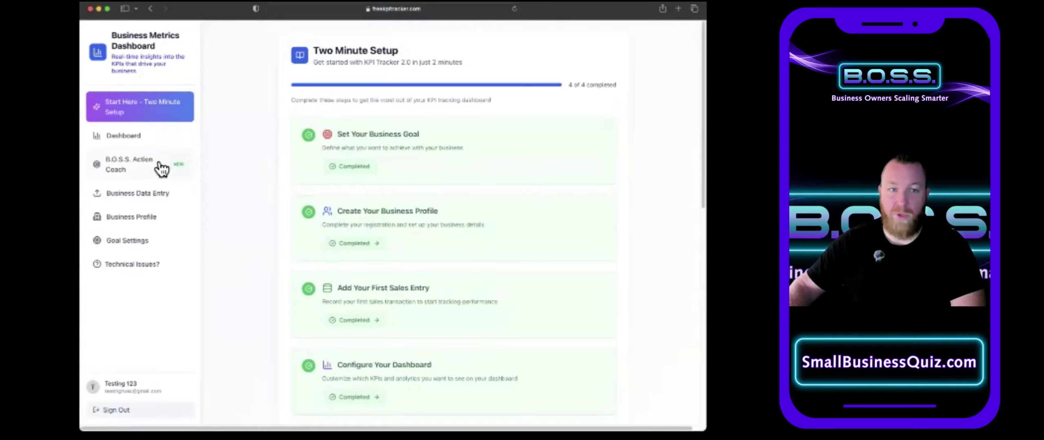
click(139, 139)
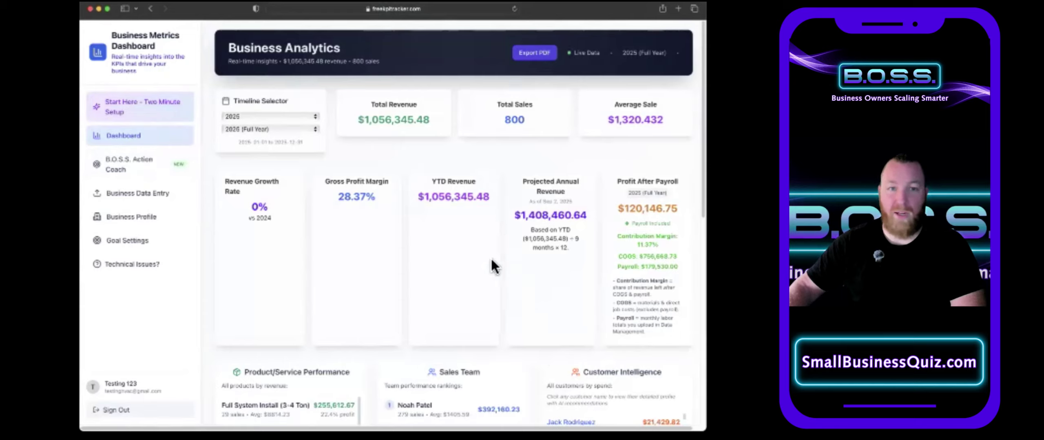
click(301, 135)
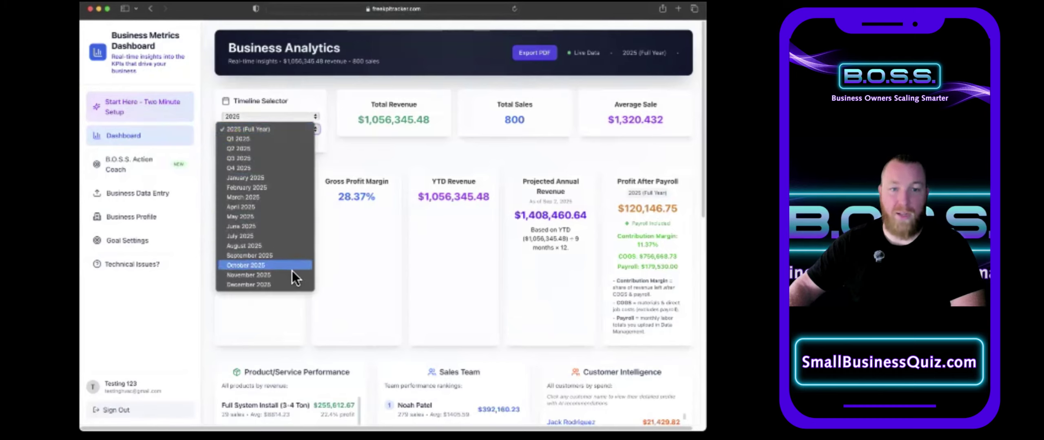
click(312, 118)
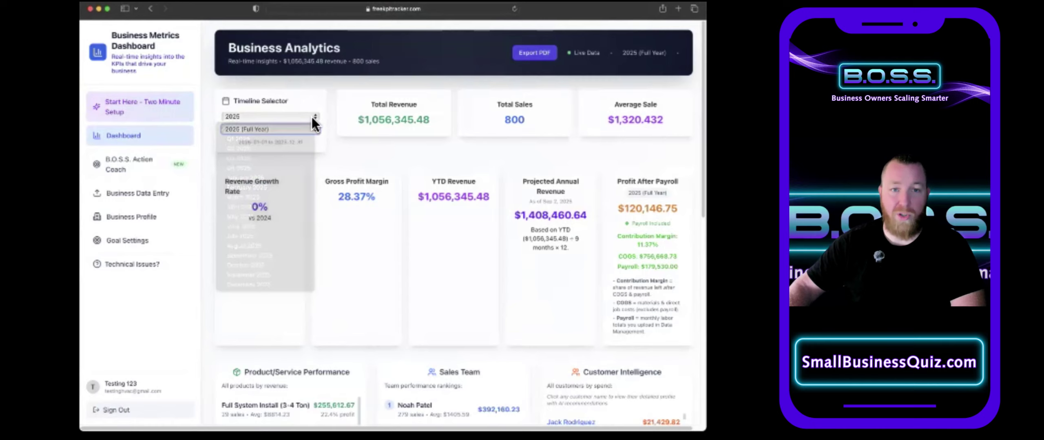
click(312, 117)
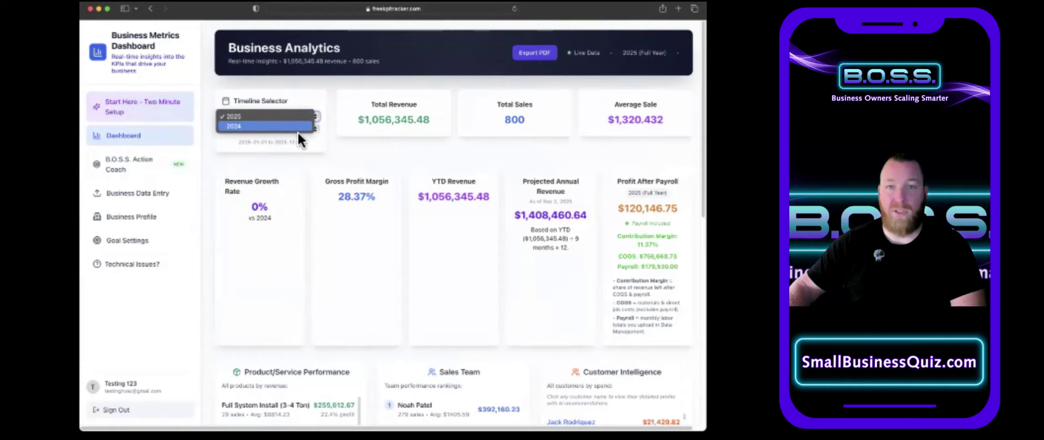
click(340, 111)
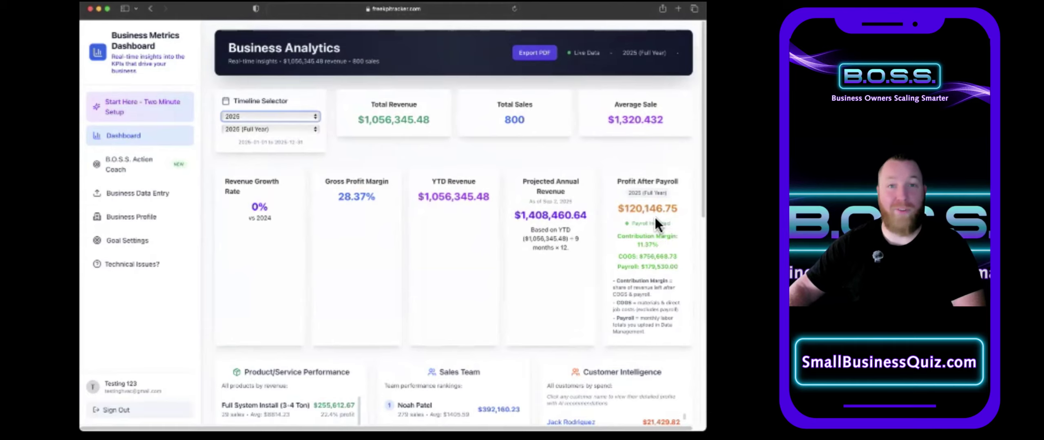
Examine the dashboard's profit after payroll and the revenue and profit of each item under Product/Service Performance.
scroll(623, 240, down, 3)
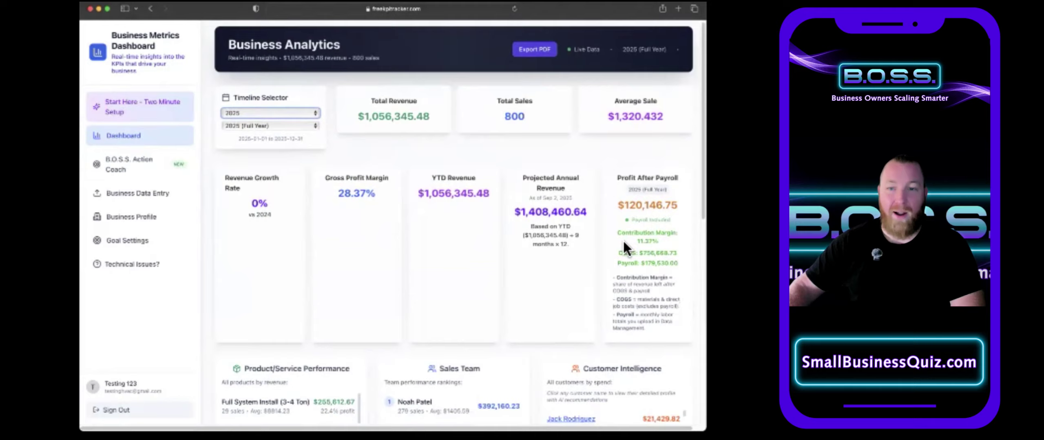
scroll(536, 252, down, 2)
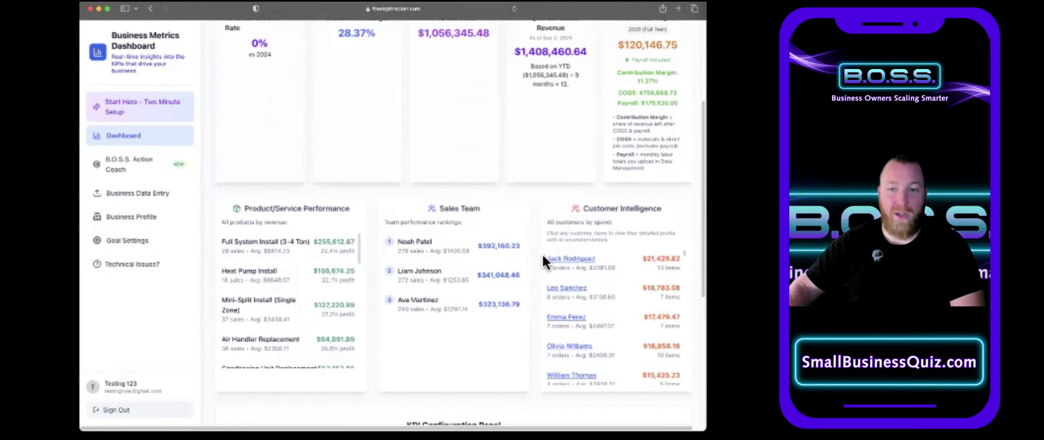
scroll(538, 257, down, 2)
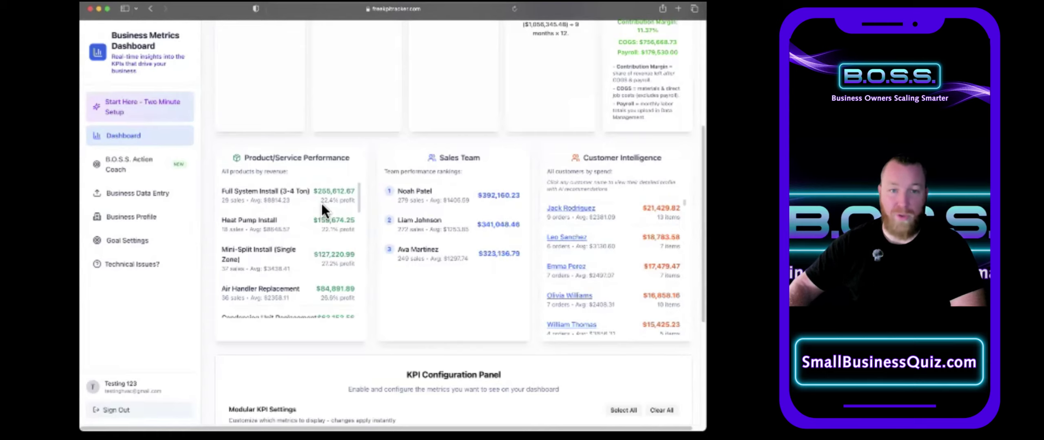
scroll(323, 196, up, 3)
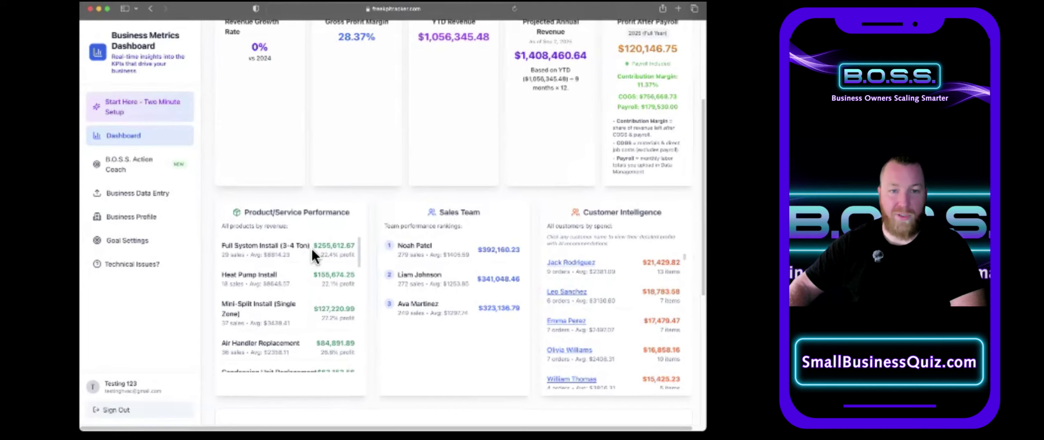
drag(314, 246, 364, 249)
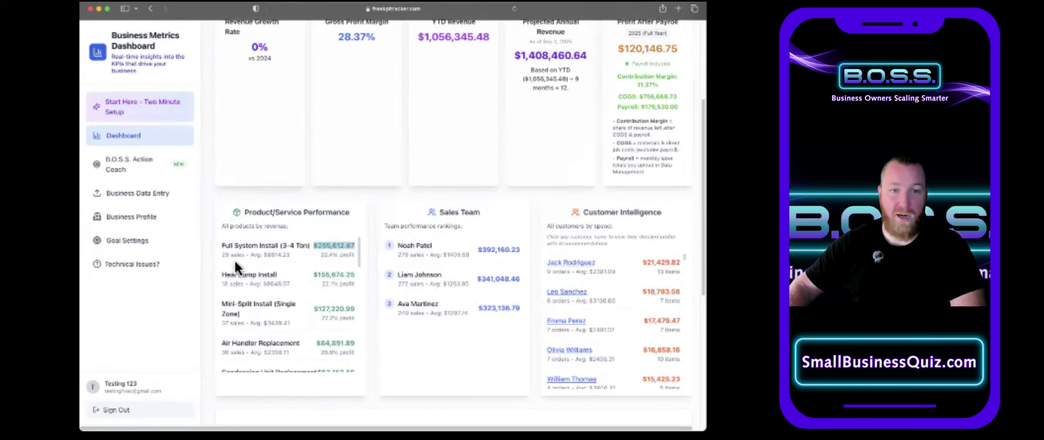
click(261, 264)
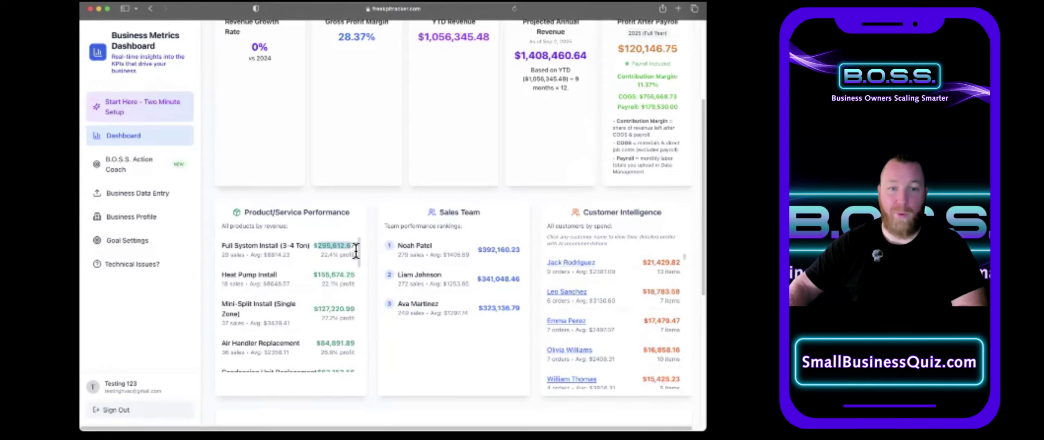
scroll(322, 268, down, 10)
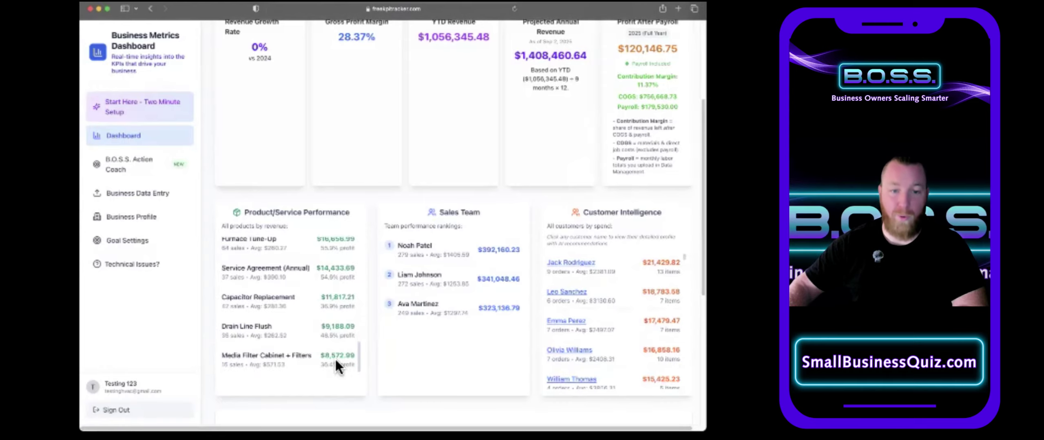
Review the Sales Team performance rankings and the Customer Intelligence list of customers by spend.
scroll(330, 310, down, 2)
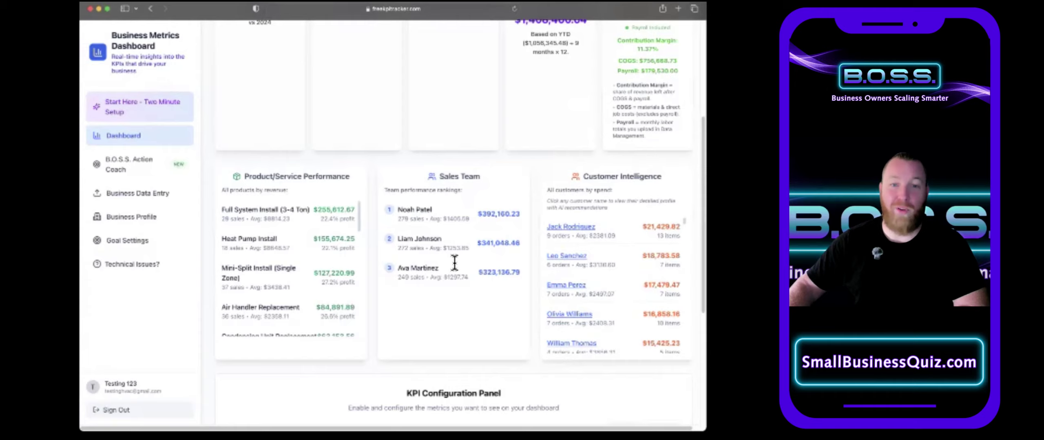
scroll(627, 210, down, 1)
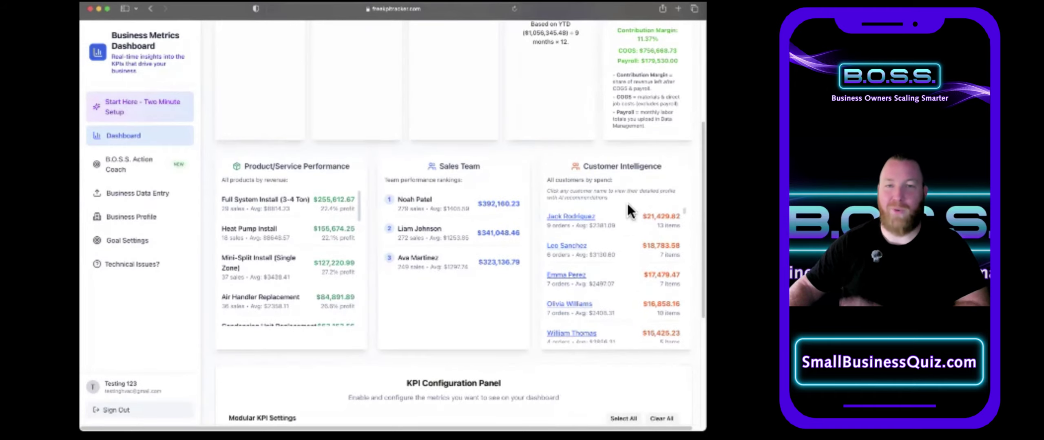
scroll(628, 203, down, 1)
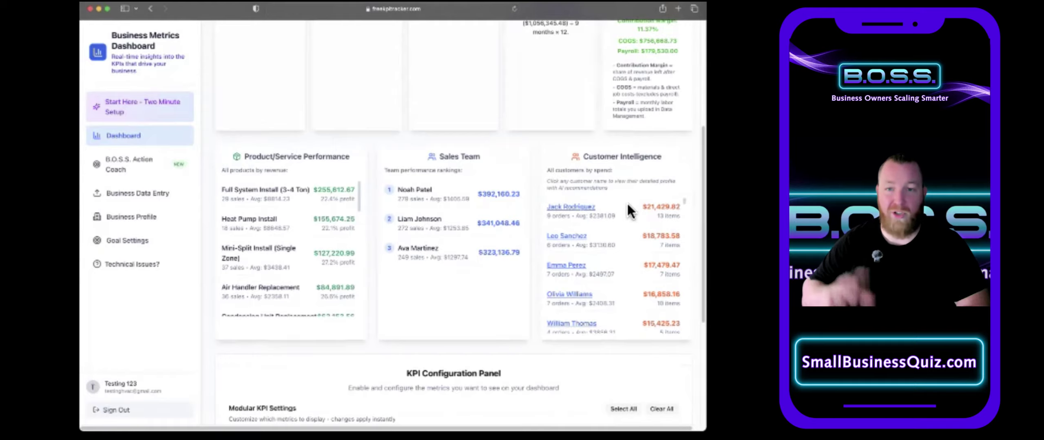
Open the profile of the customer with $15,425.23 spent and read their purchase history and AI-Powered Recommendations.
scroll(590, 288, down, 2)
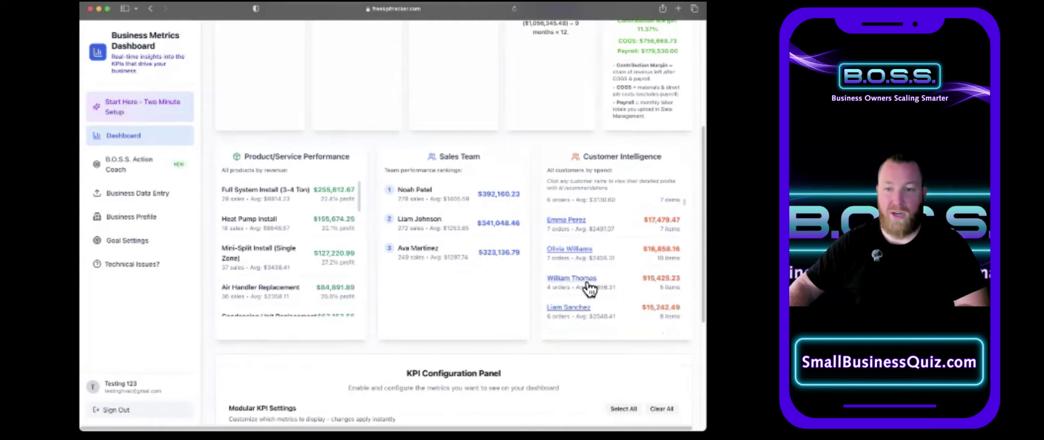
click(583, 279)
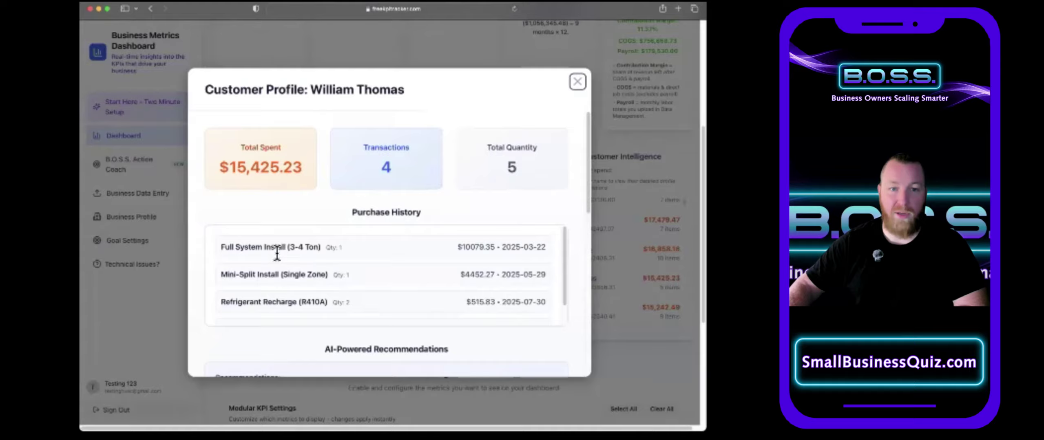
scroll(277, 254, down, 1)
scroll(268, 263, down, 5)
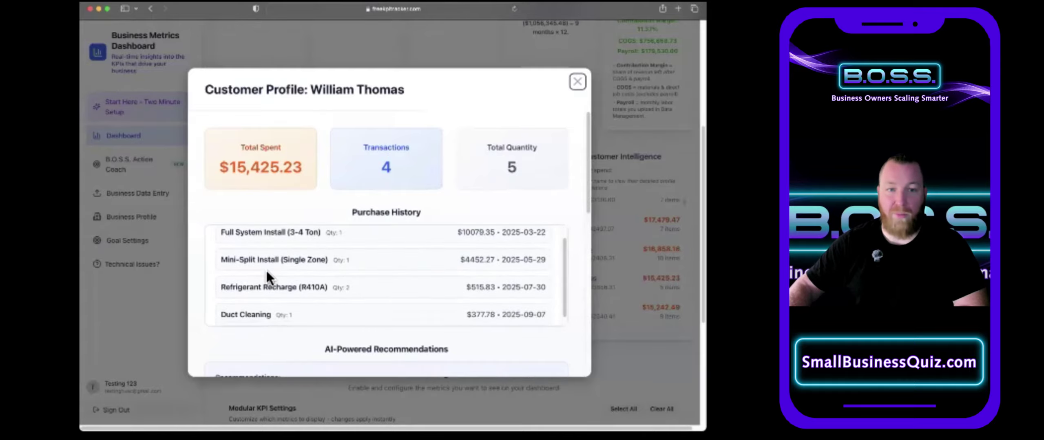
scroll(207, 280, down, 8)
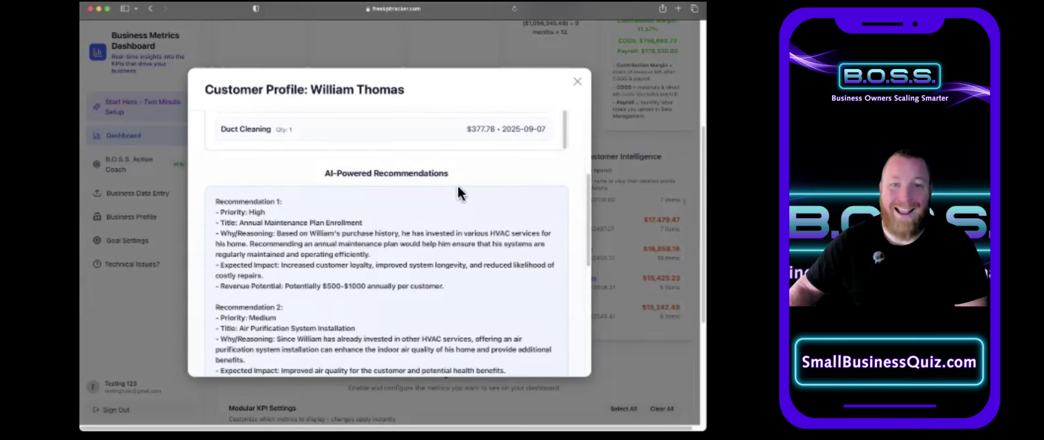
scroll(208, 201, down, 2)
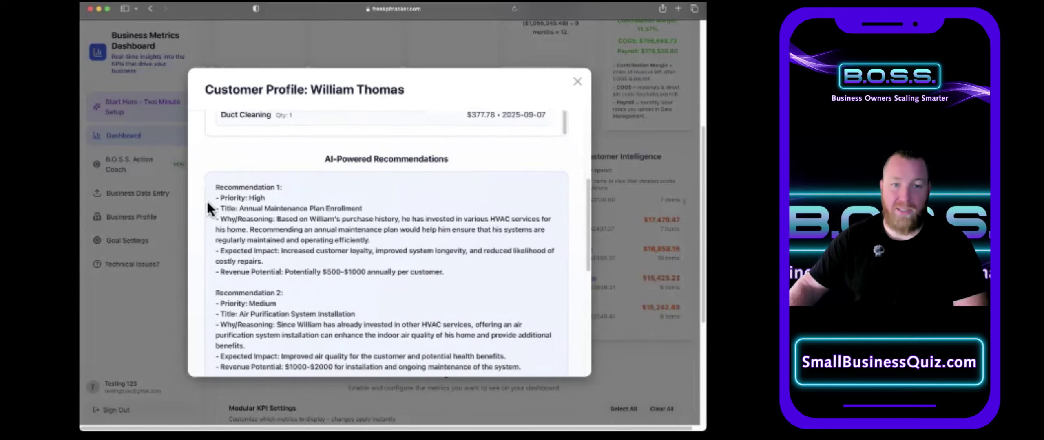
scroll(207, 203, down, 1)
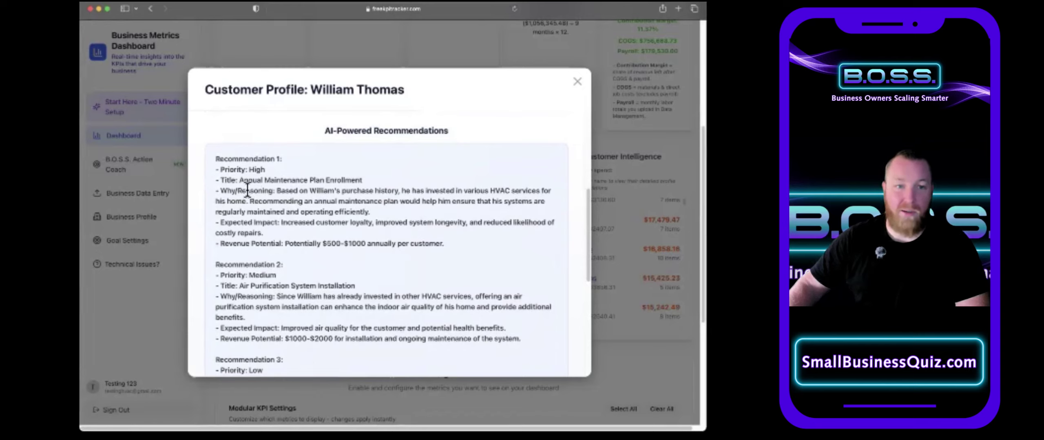
Examine the Annual Maintenance Plan Enrollment recommendation and its revenue potential against the customer's purchase history.
drag(240, 180, 362, 181)
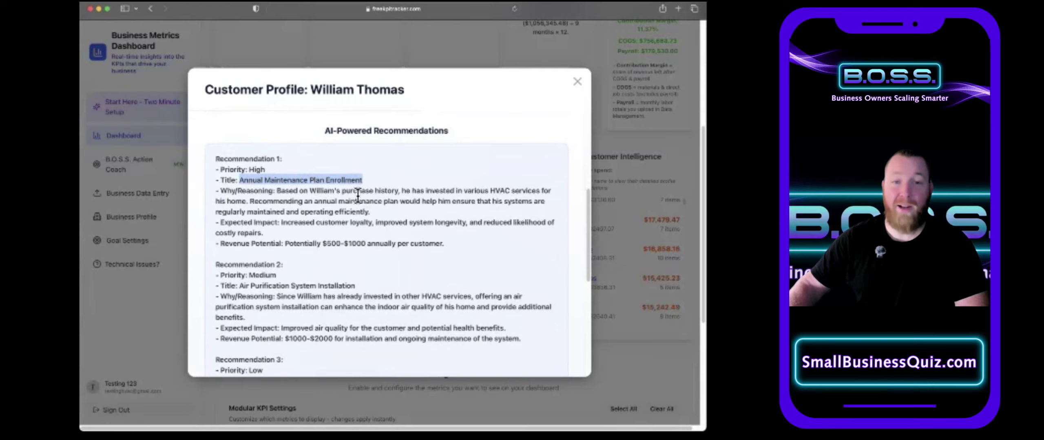
drag(289, 244, 441, 249)
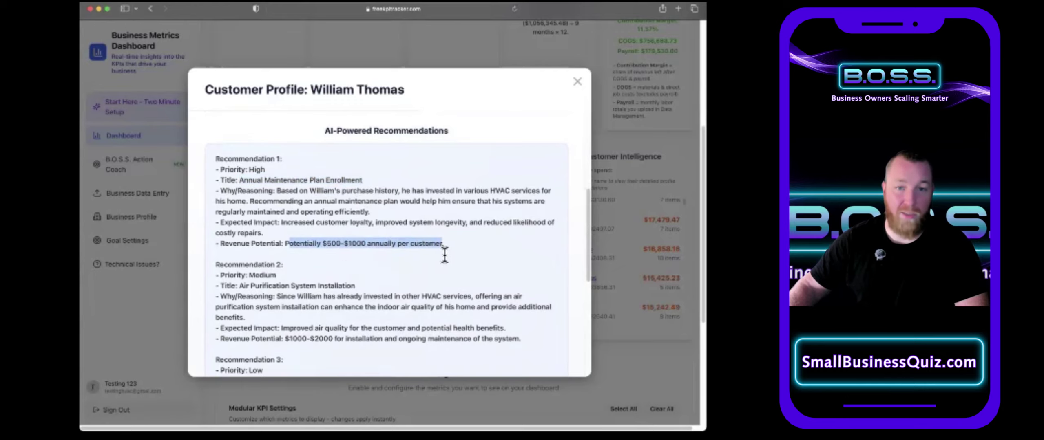
scroll(287, 257, up, 5)
scroll(287, 260, up, 1)
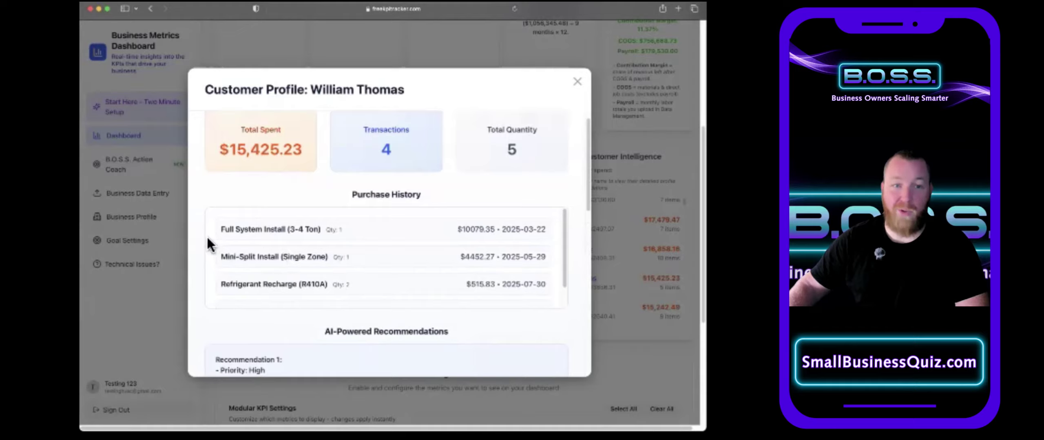
scroll(211, 239, down, 4)
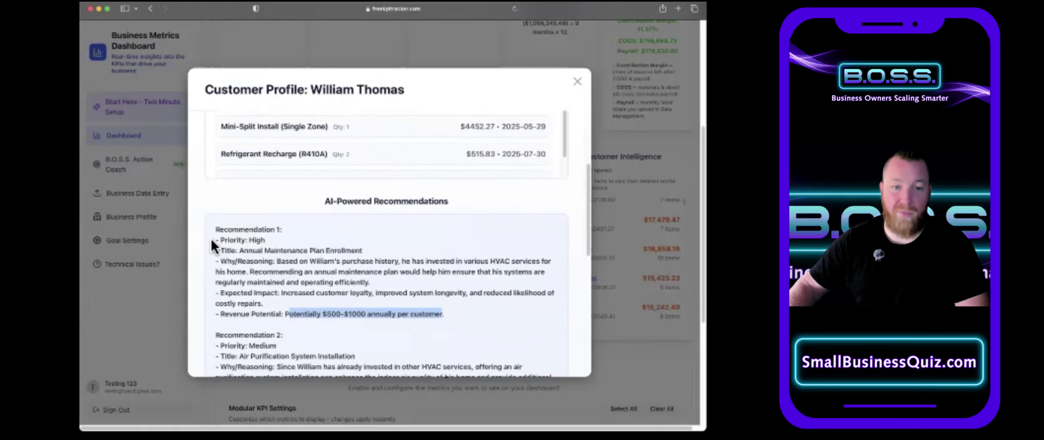
click(319, 287)
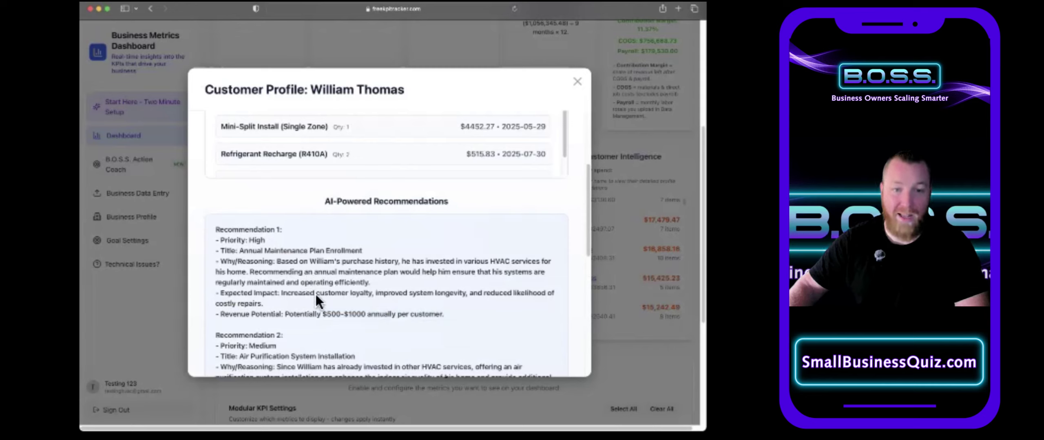
scroll(203, 271, up, 4)
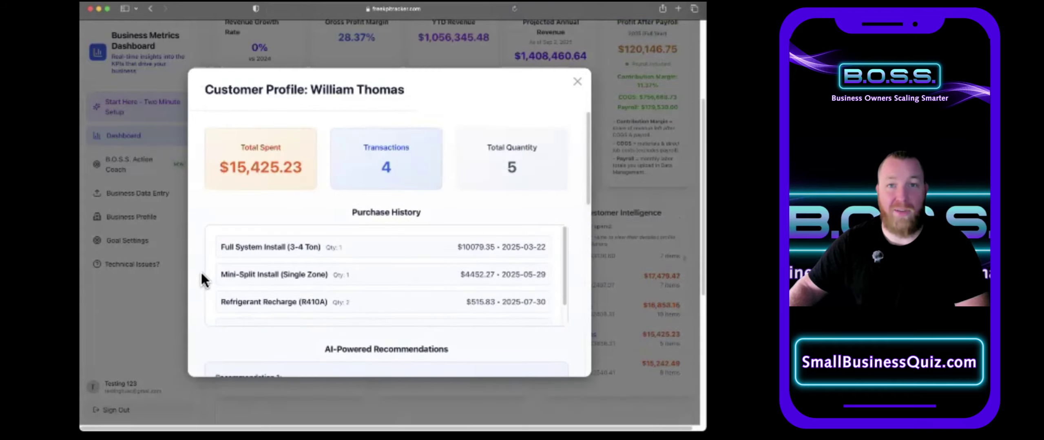
scroll(202, 275, down, 4)
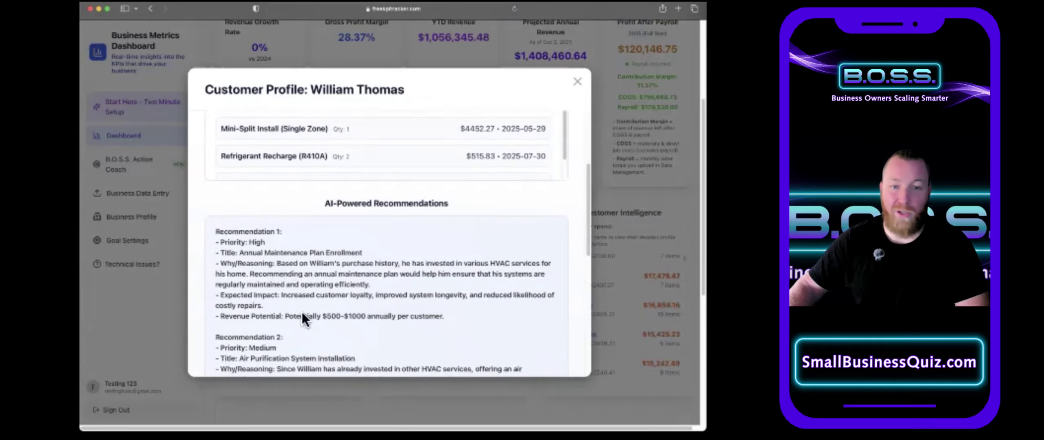
scroll(292, 282, down, 1)
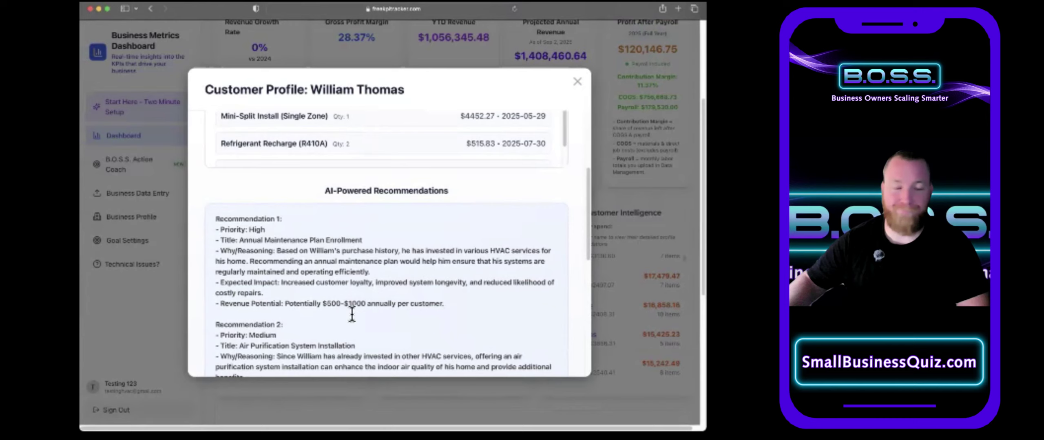
Read the Air Purification System Installation and Smart Thermostat Upgrade recommendations, noting the revenue potential of each.
scroll(333, 355, down, 3)
mouse_move(355, 254)
mouse_down()
mouse_move(244, 254)
mouse_move(354, 254)
mouse_up()
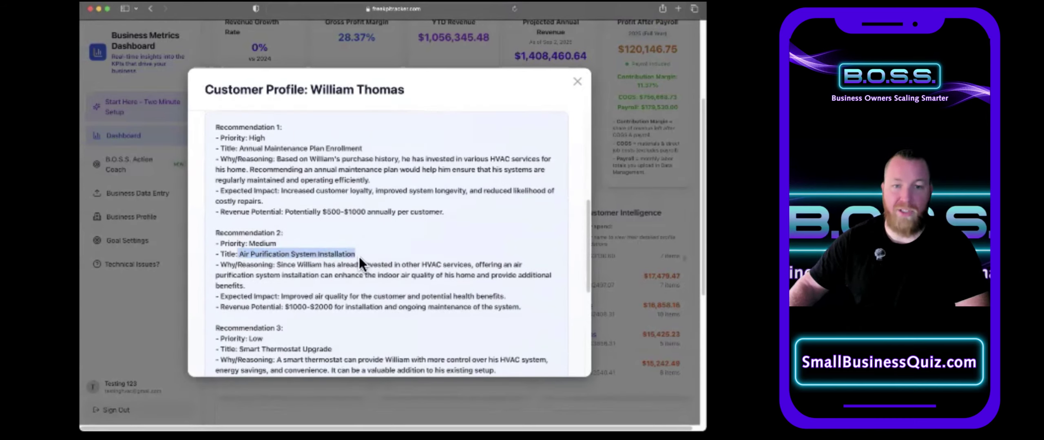
drag(285, 307, 530, 316)
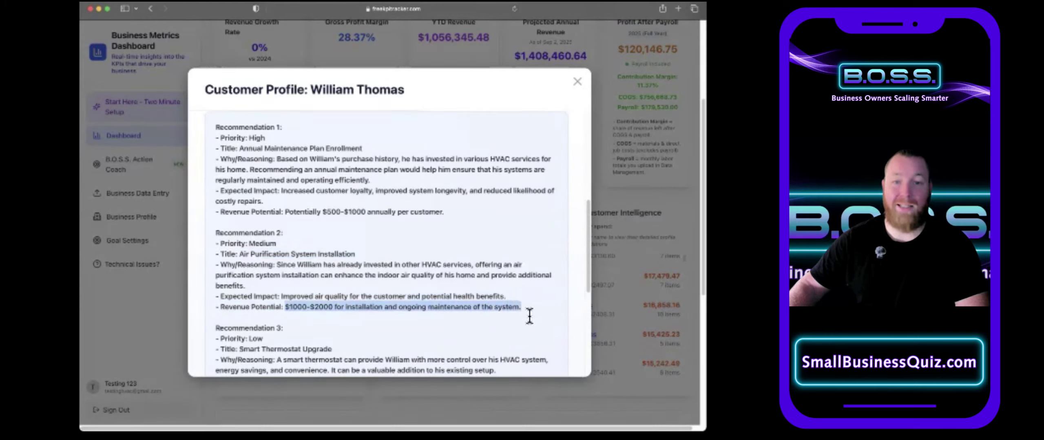
click(458, 323)
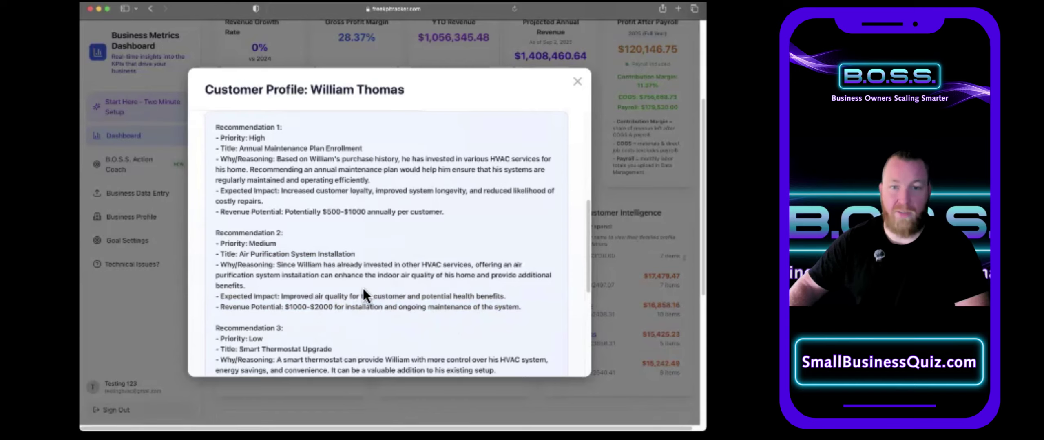
scroll(363, 289, down, 3)
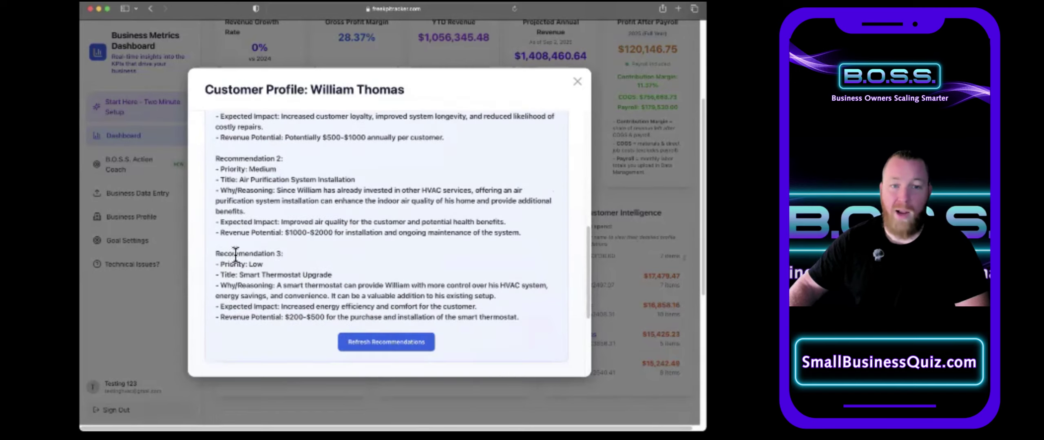
drag(221, 254, 283, 253)
double_click(282, 276)
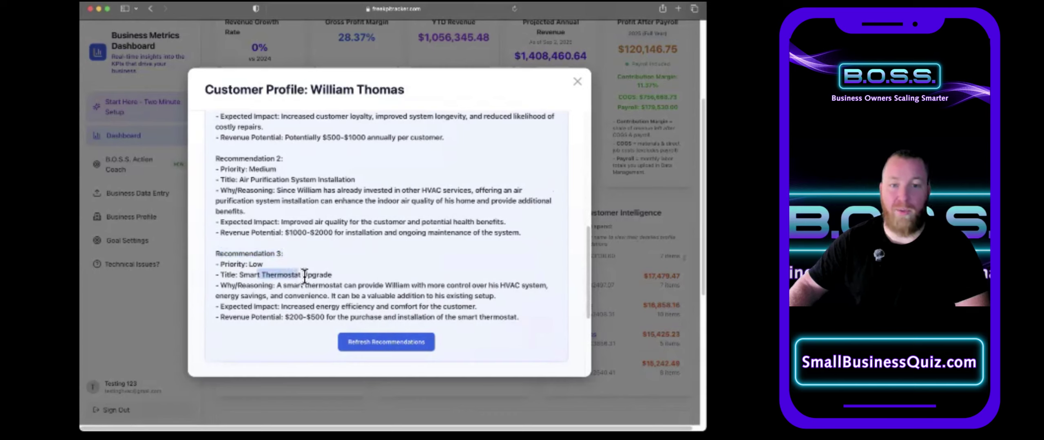
drag(285, 318, 531, 329)
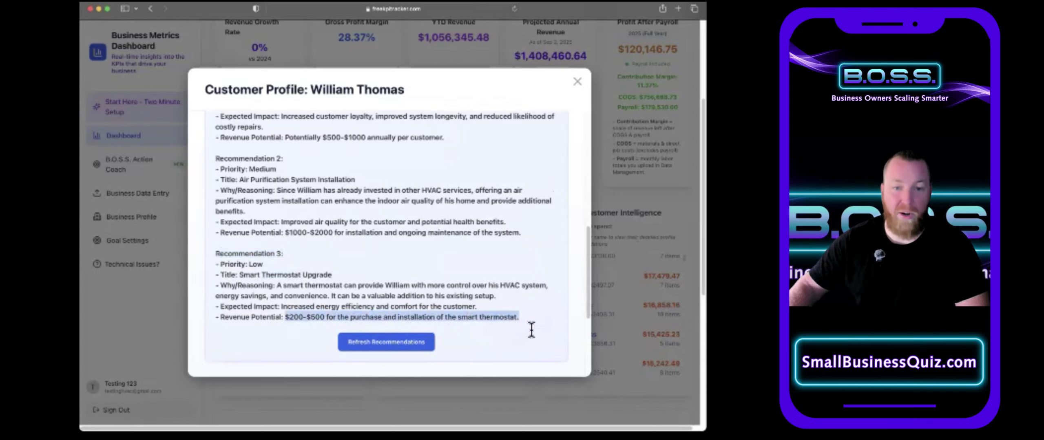
click(440, 291)
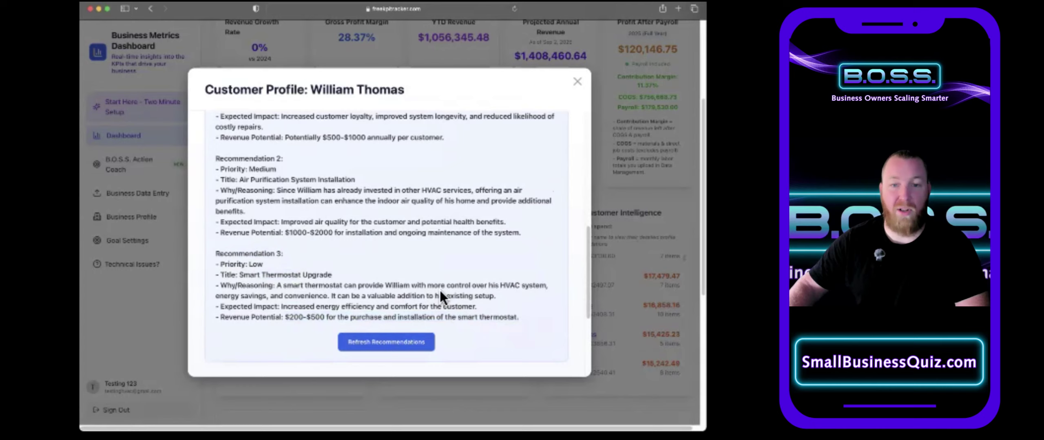
scroll(441, 293, up, 1)
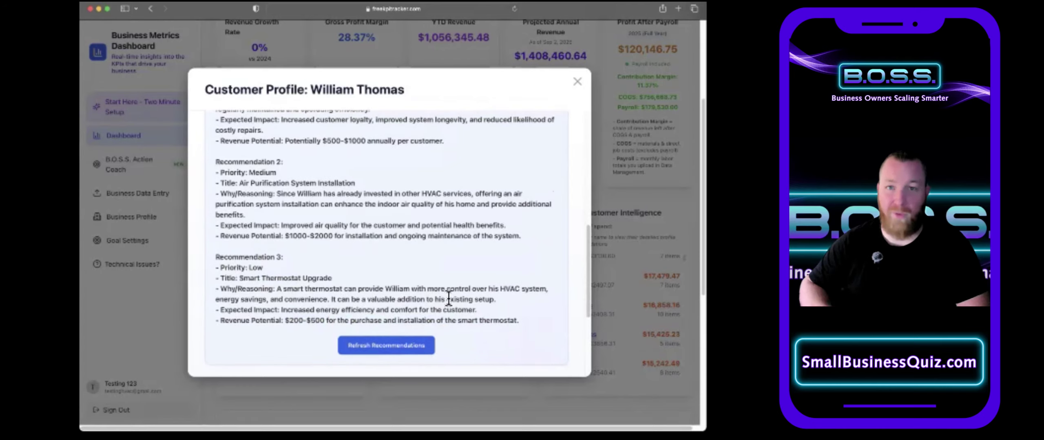
scroll(302, 235, up, 1)
scroll(302, 236, up, 2)
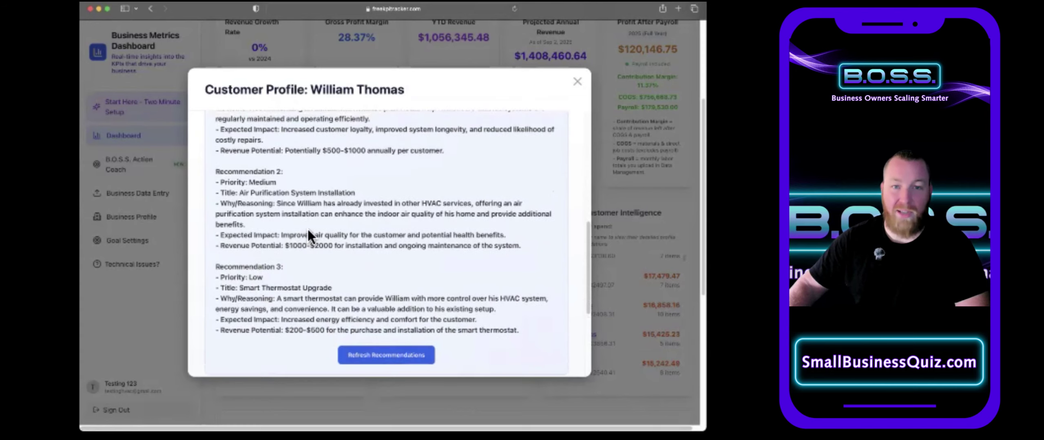
scroll(346, 198, up, 1)
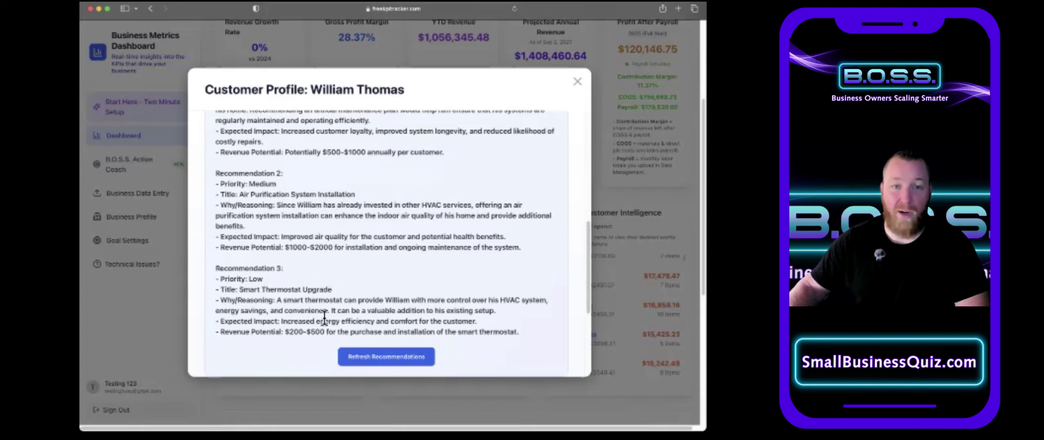
scroll(358, 230, up, 1)
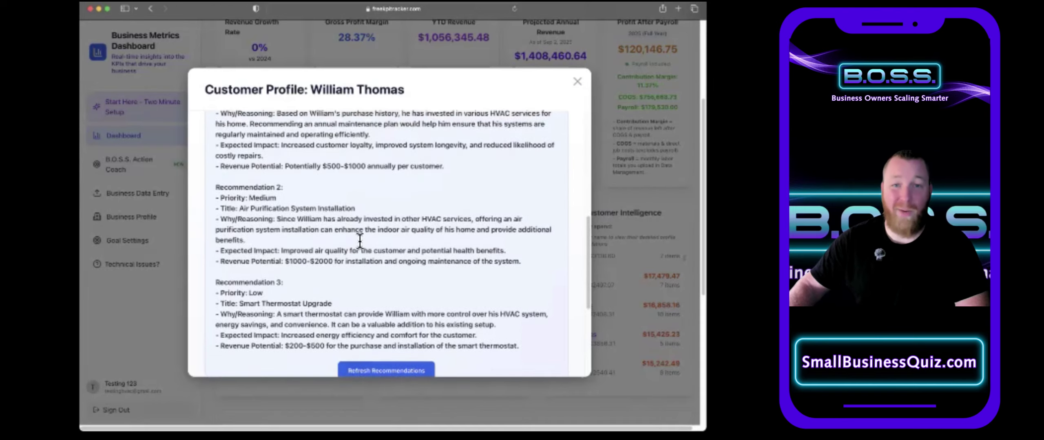
scroll(359, 241, up, 2)
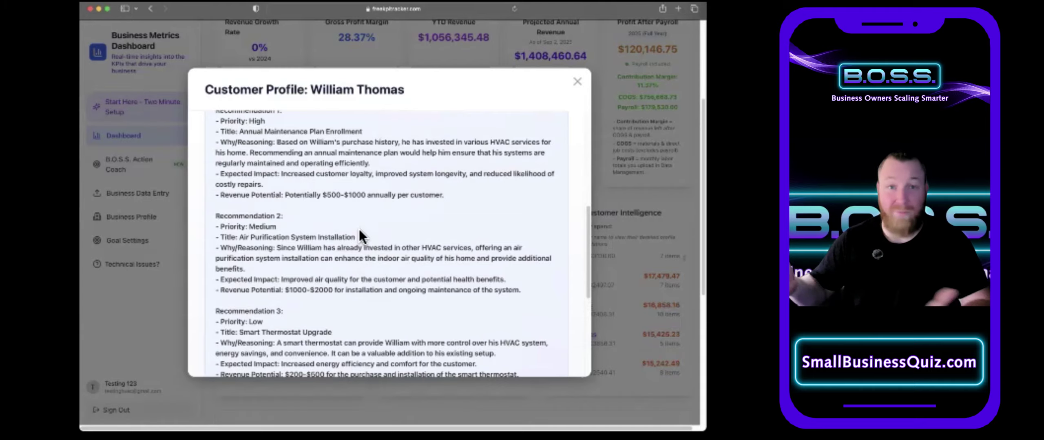
Request the full CRM with affiliate tracking from the customer's profile, acknowledge the message and close the profile.
scroll(399, 277, down, 5)
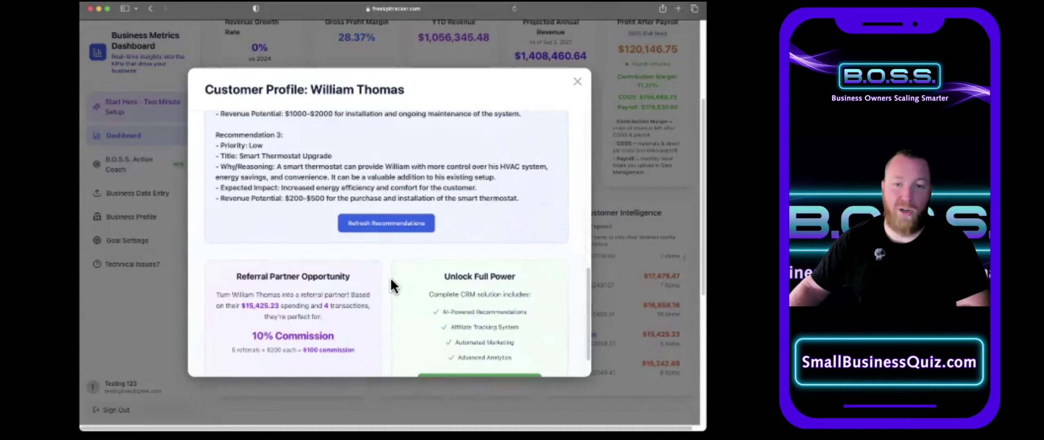
scroll(391, 279, down, 3)
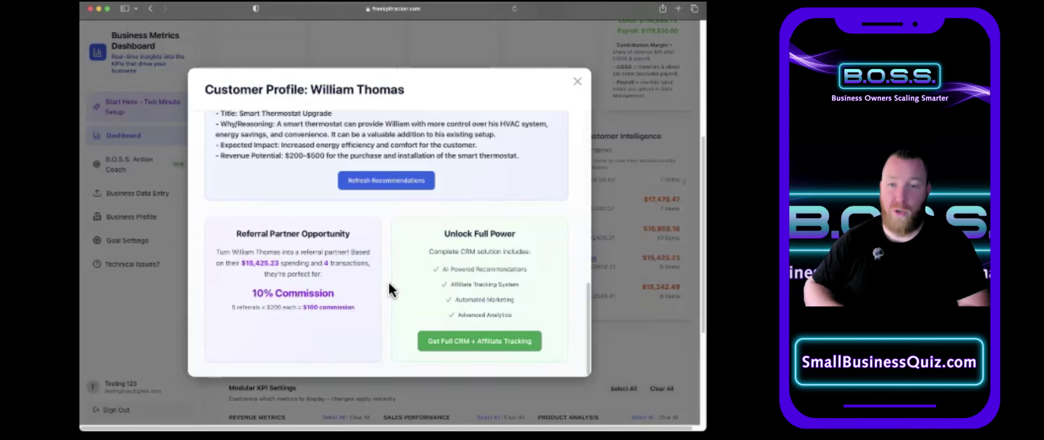
click(462, 351)
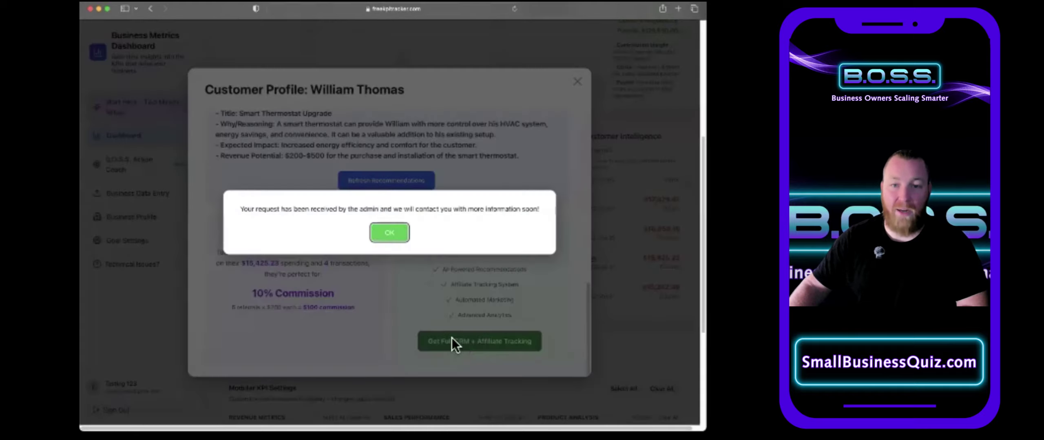
click(395, 236)
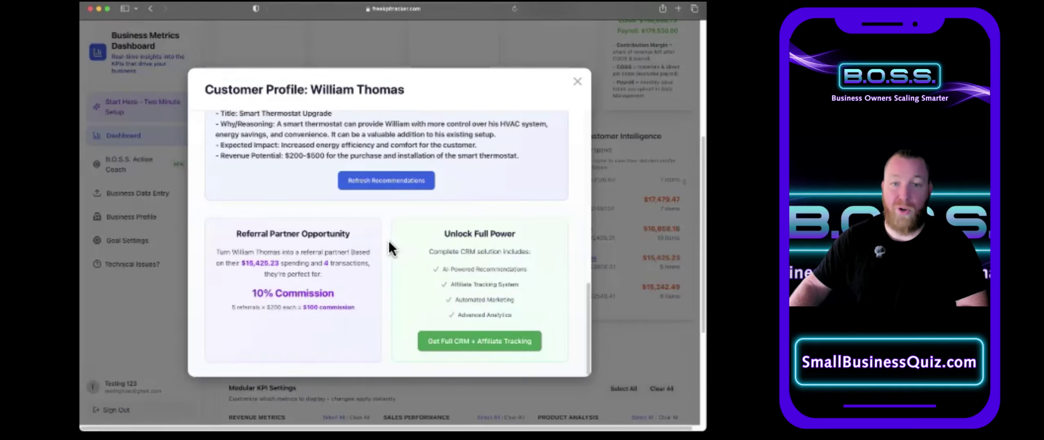
scroll(388, 241, up, 15)
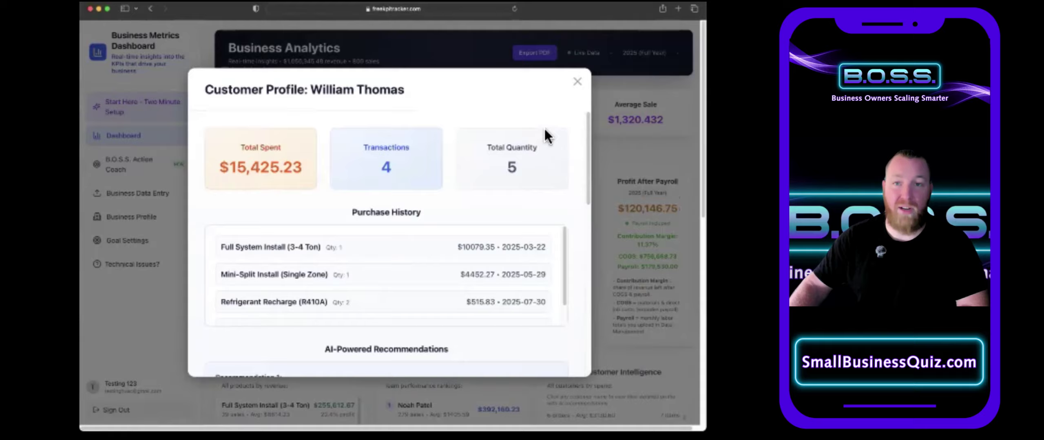
click(577, 82)
Clear all Sales Performance metrics in the KPI Configuration Panel and select them all again.
scroll(543, 236, down, 3)
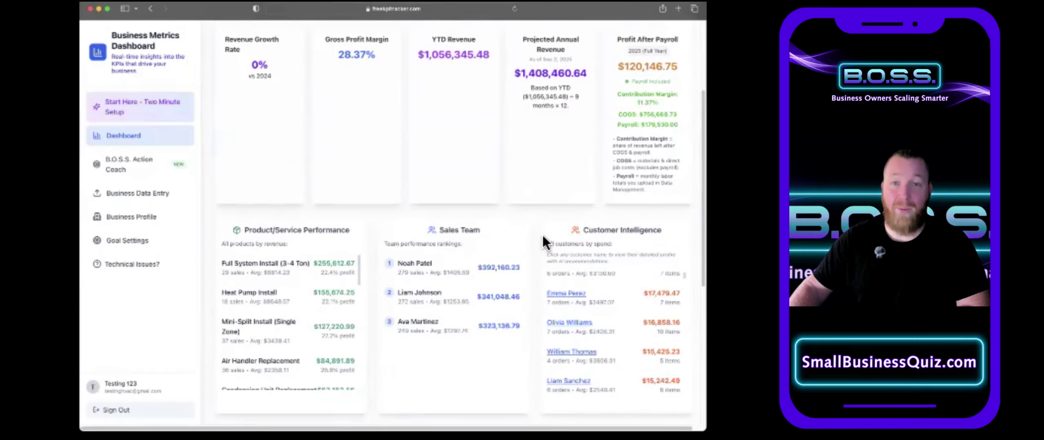
scroll(542, 235, down, 3)
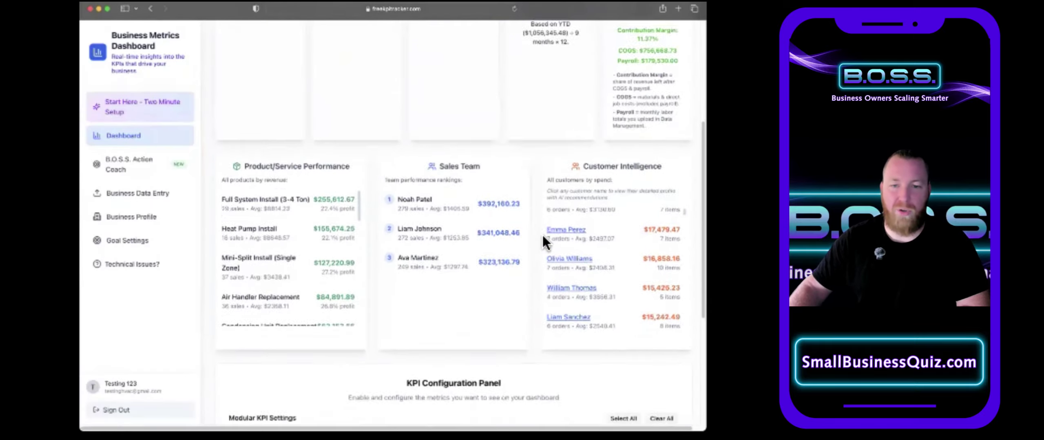
scroll(536, 244, down, 4)
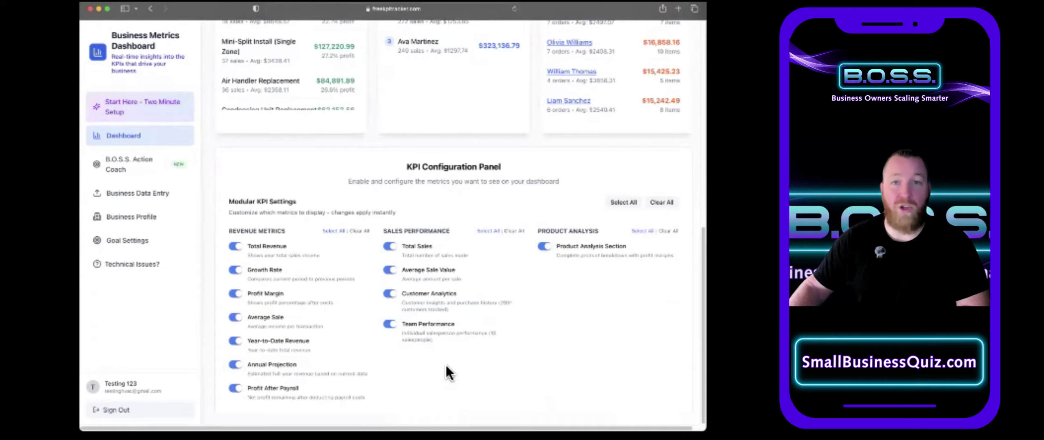
scroll(394, 352, up, 1)
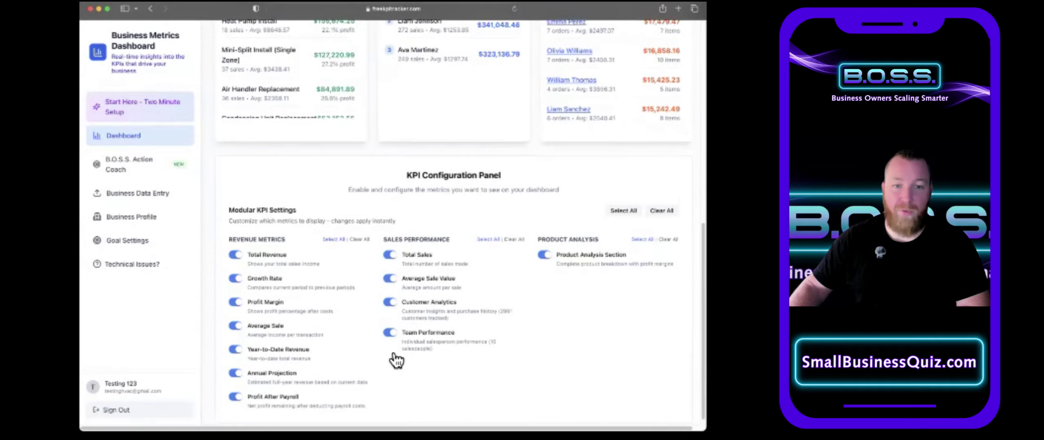
click(514, 240)
click(492, 345)
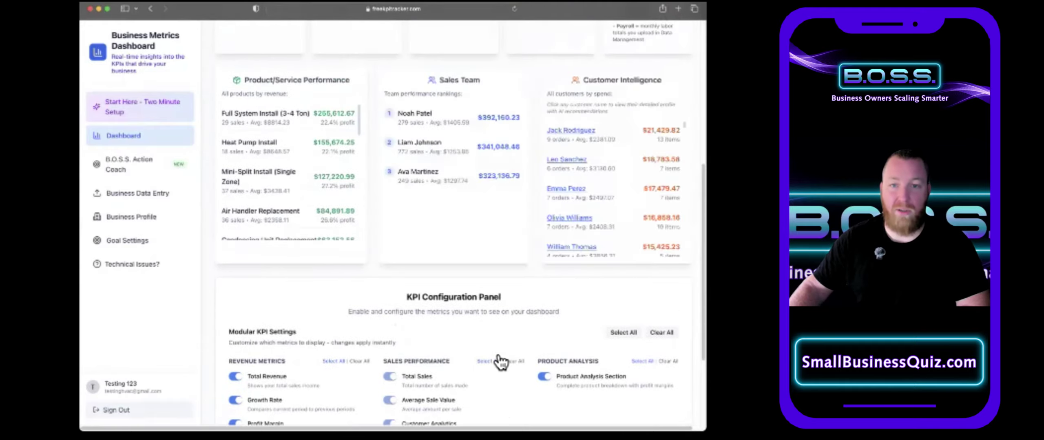
Turn the Product Analysis Section metric off and on again, and return to the Business Analytics overview.
scroll(567, 178, down, 1)
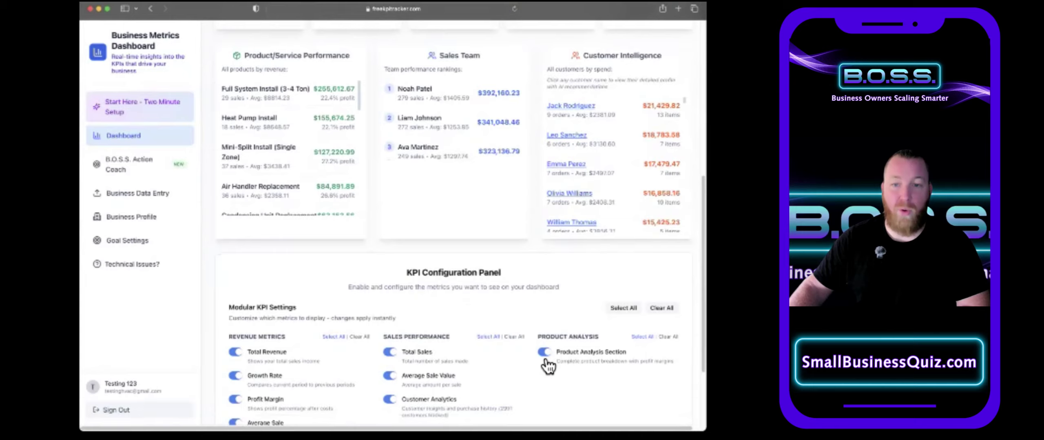
click(545, 353)
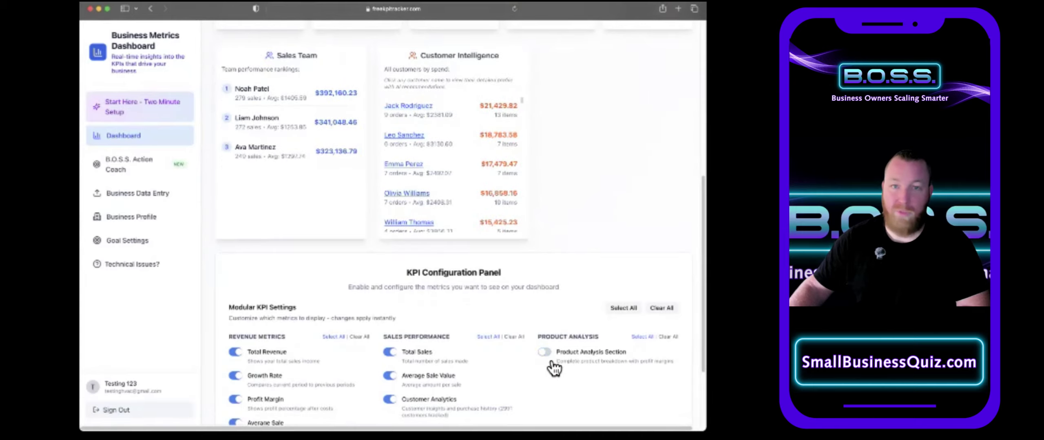
click(555, 369)
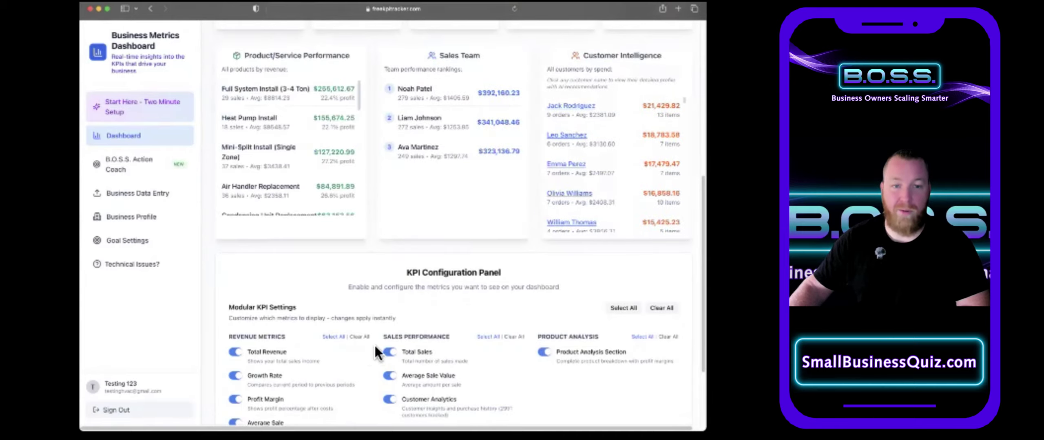
scroll(338, 304, down, 3)
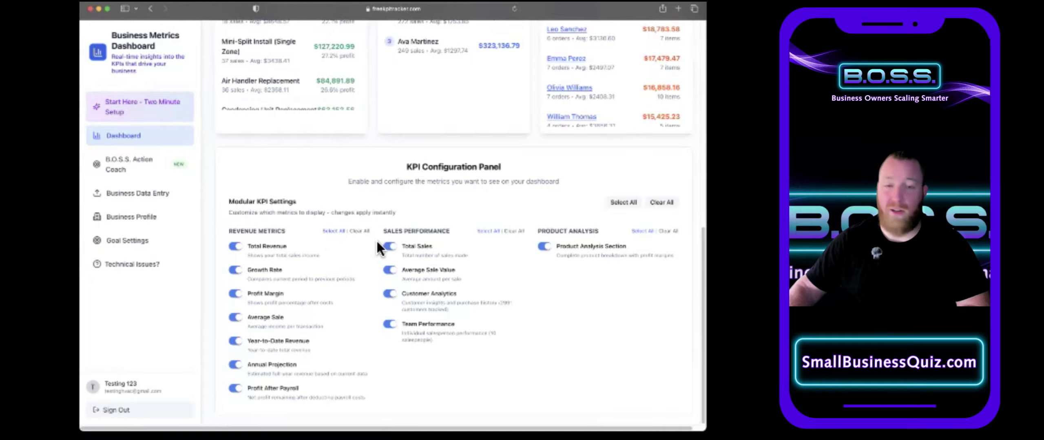
scroll(376, 243, up, 15)
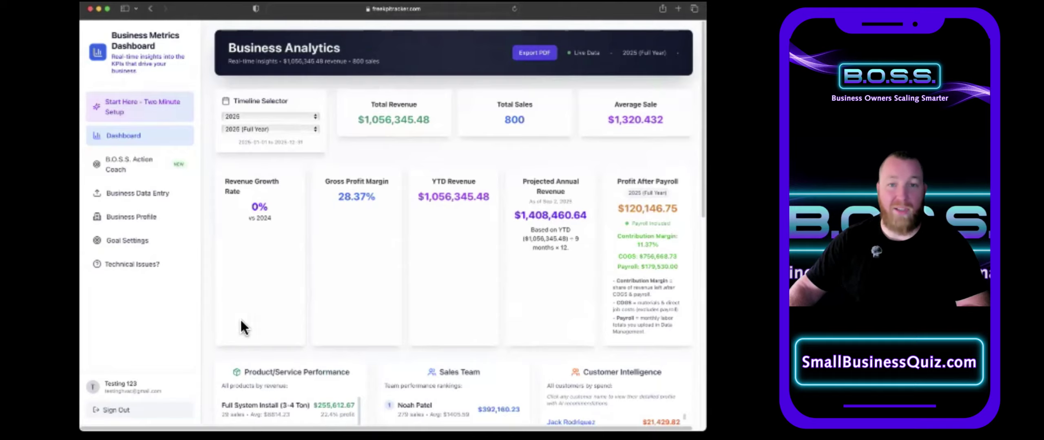
Clear every metric in the KPI Configuration Panel and select them all again.
scroll(372, 300, down, 15)
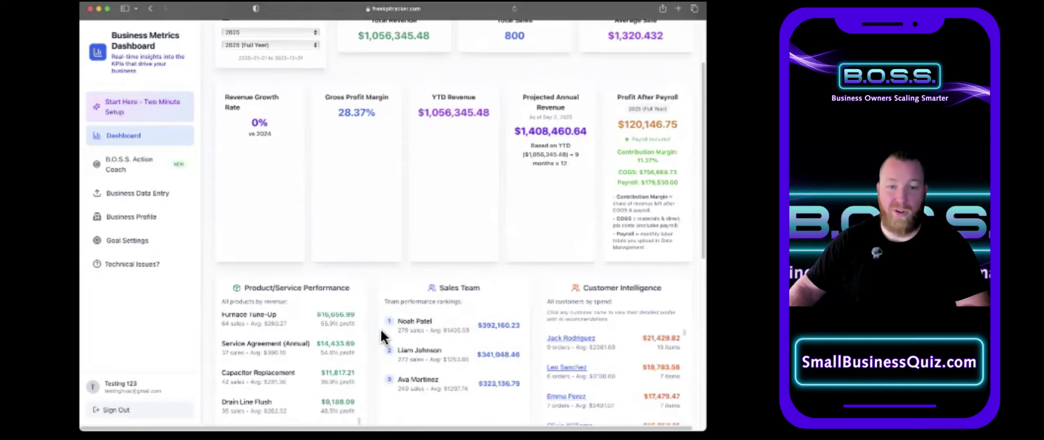
click(673, 210)
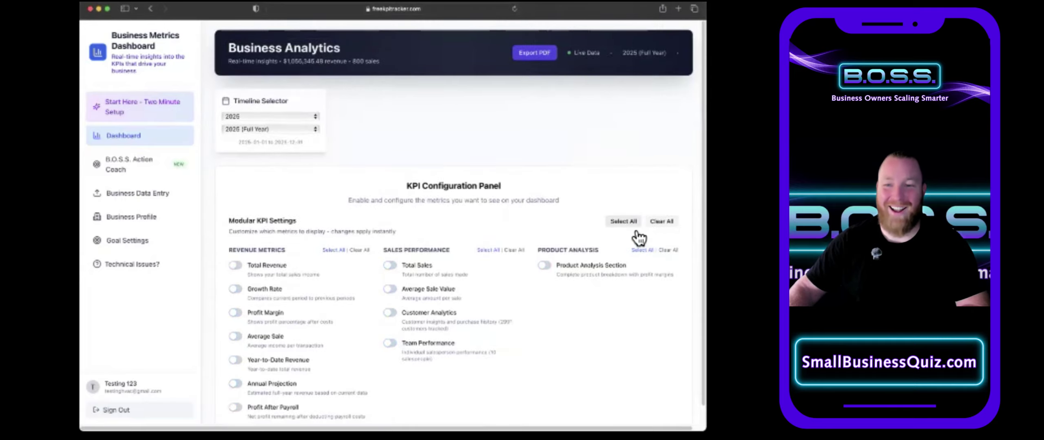
click(624, 222)
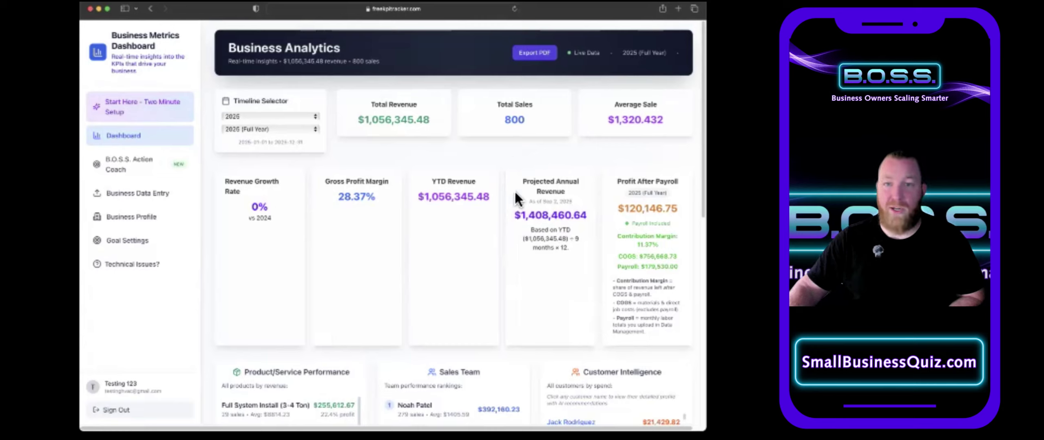
Export the 2025 full-year Business Analytics as a PDF snapshot, and open and dismiss the file's name and location details.
click(538, 57)
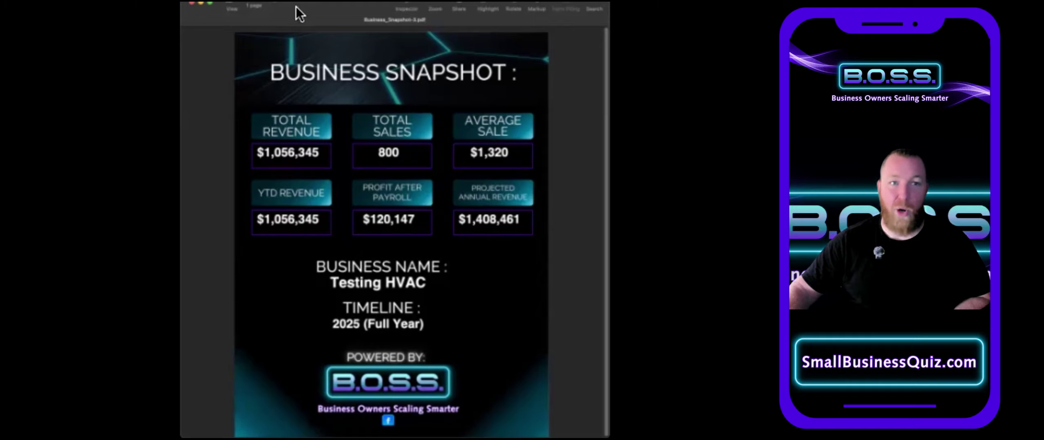
click(339, 20)
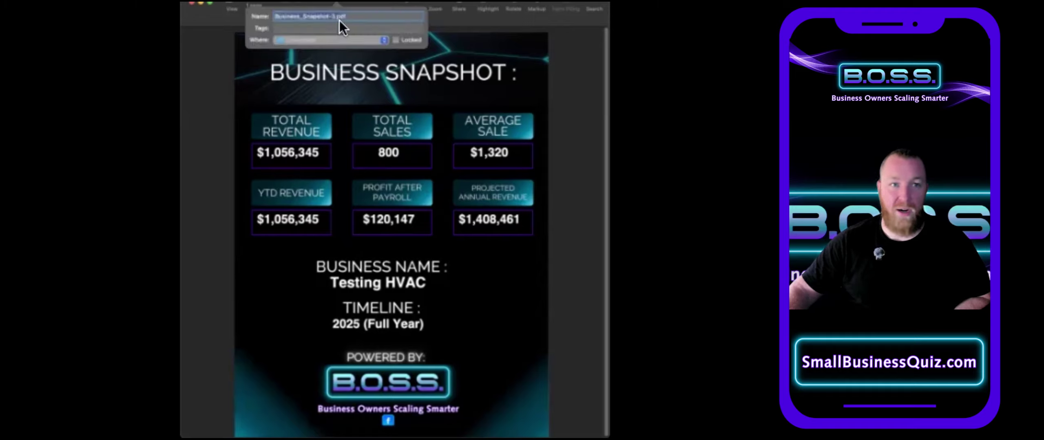
click(561, 67)
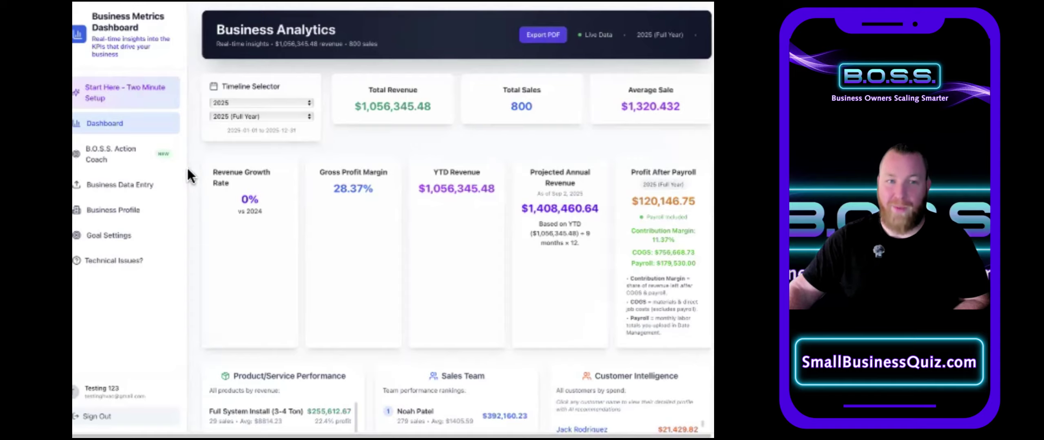
Check the active revenue goal in Goal Settings and review Today's Mission in the B.O.S.S. Action Coach, including its total projected revenue.
click(144, 173)
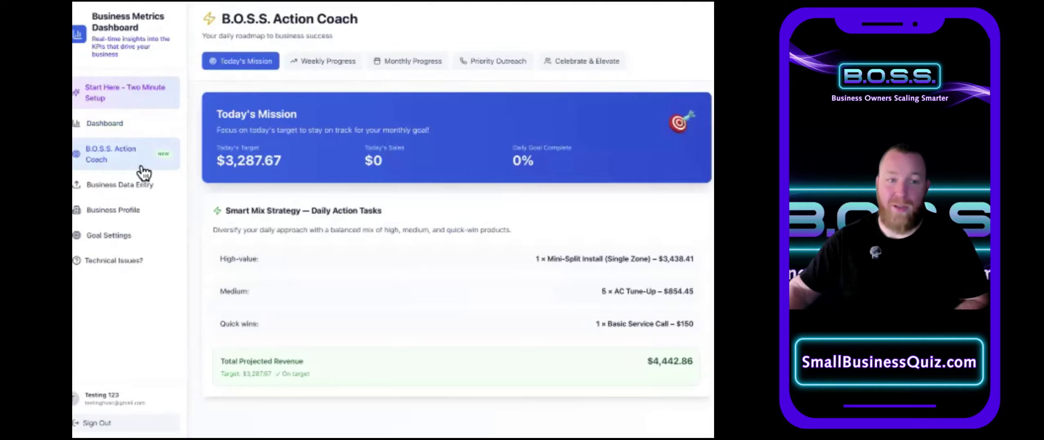
click(110, 237)
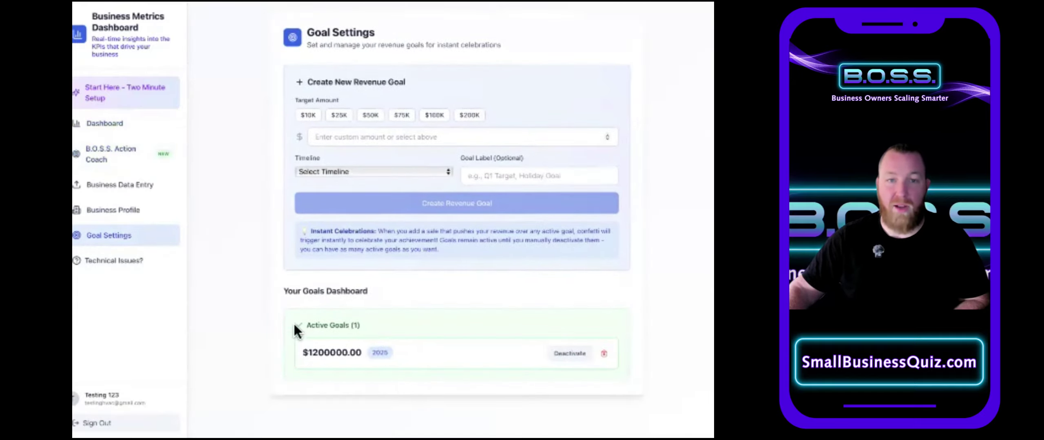
click(137, 166)
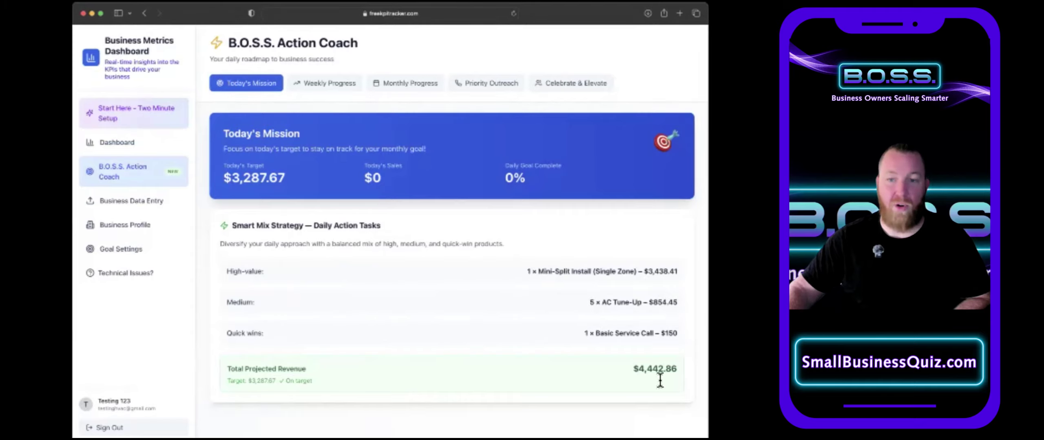
drag(677, 381, 645, 377)
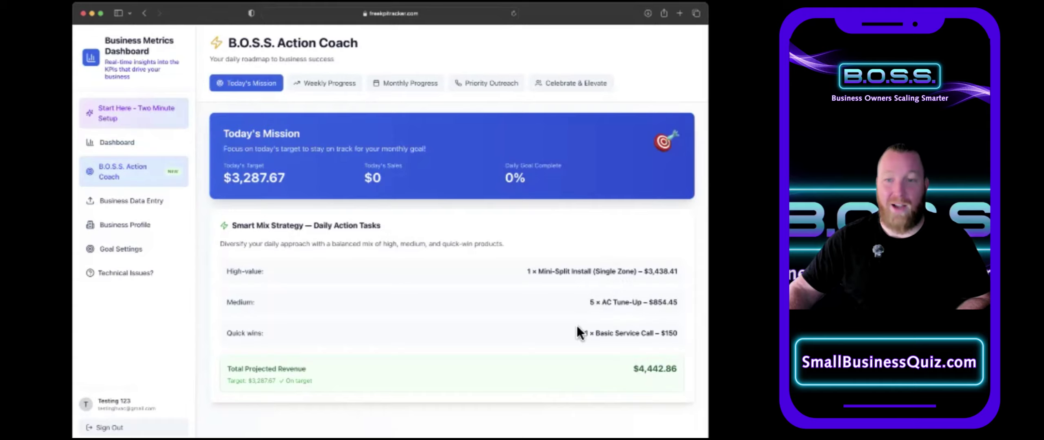
drag(632, 370, 688, 372)
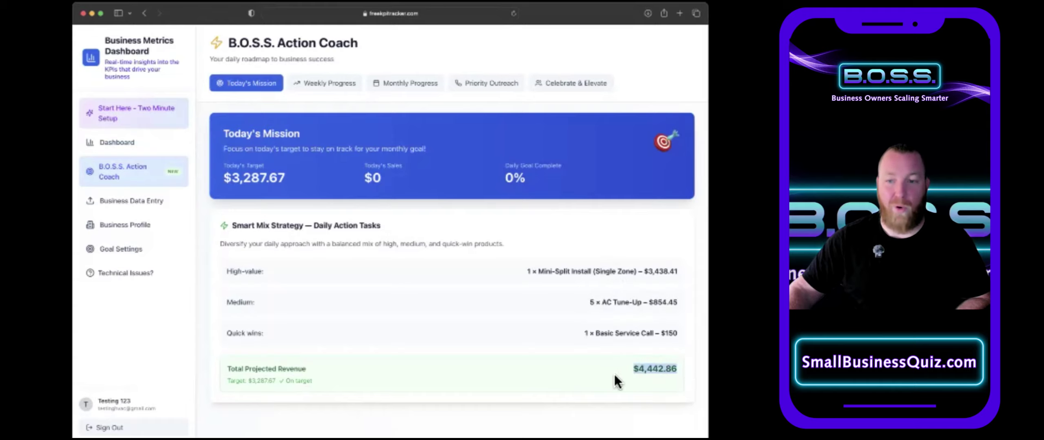
Compare the weekly target with the Smart Mix Strategy's total revenue, and view this month's mission in the Action Coach.
click(328, 84)
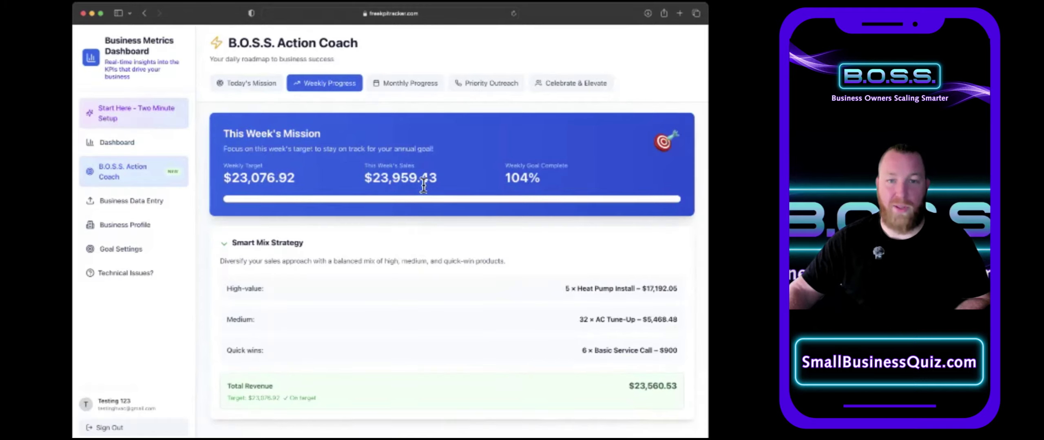
drag(224, 179, 295, 180)
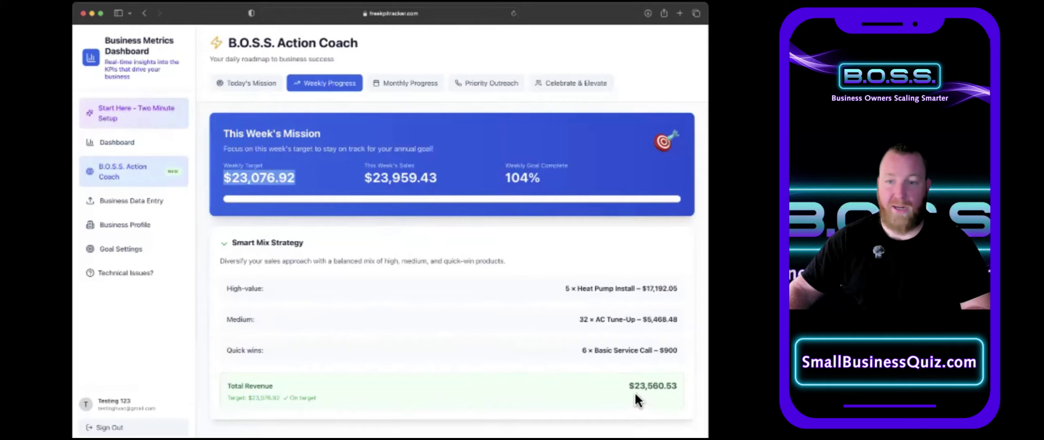
drag(629, 391, 686, 398)
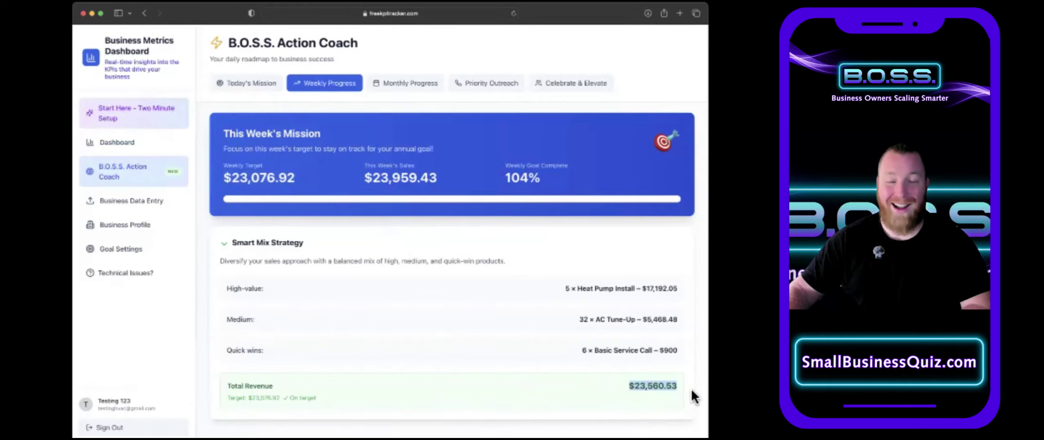
click(424, 86)
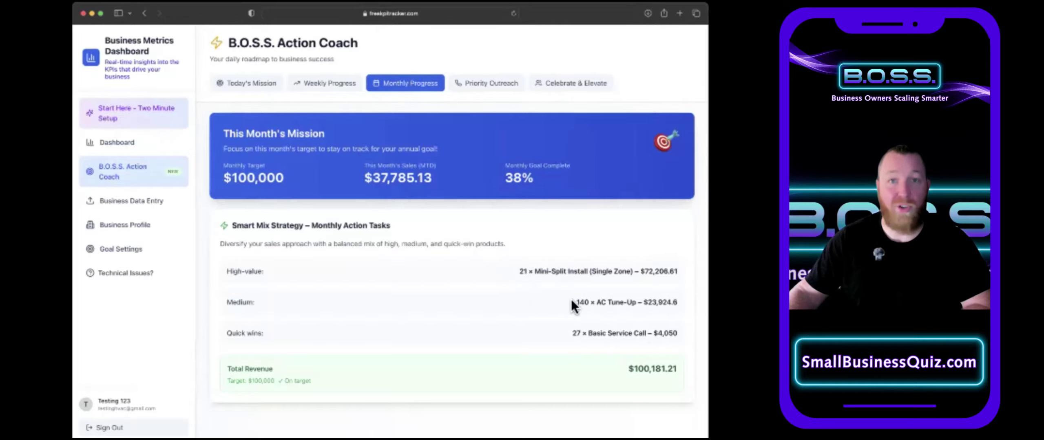
Generate Priority Outreach messages for the first At-Risk and first Referral Goldmine customers, and look through the customer cards.
click(492, 84)
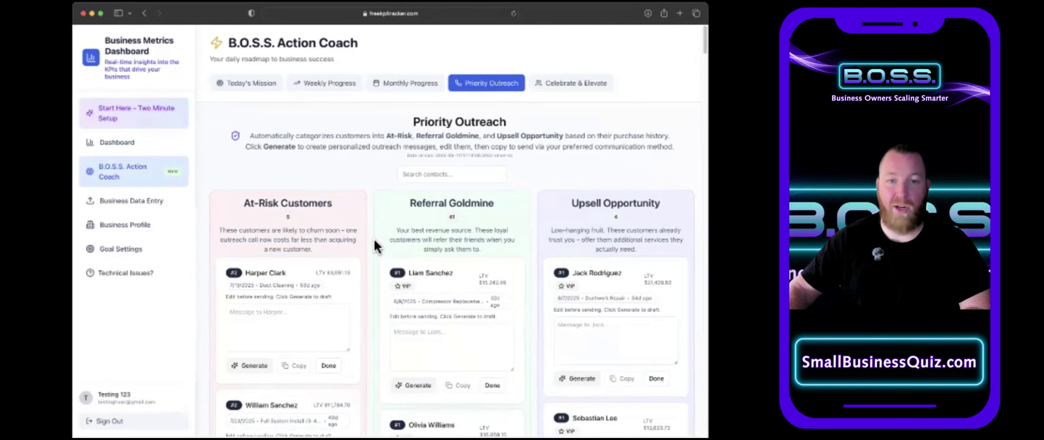
scroll(373, 239, down, 1)
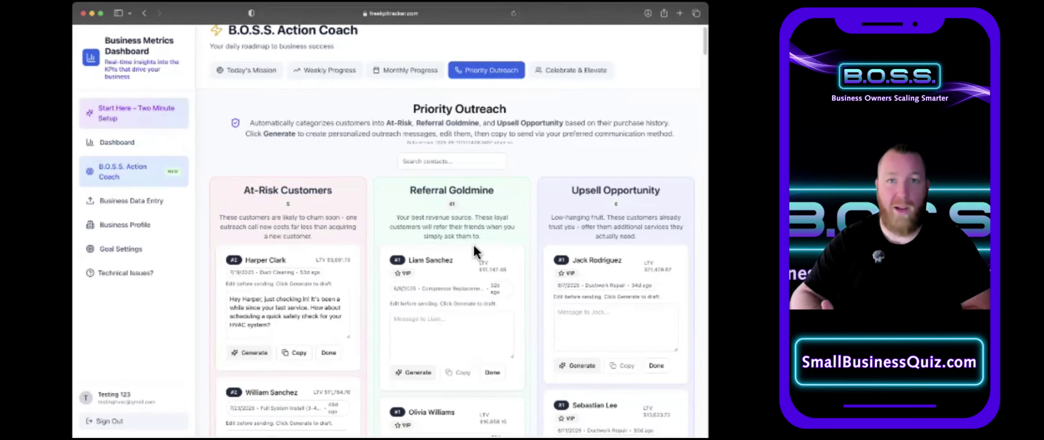
scroll(473, 244, down, 8)
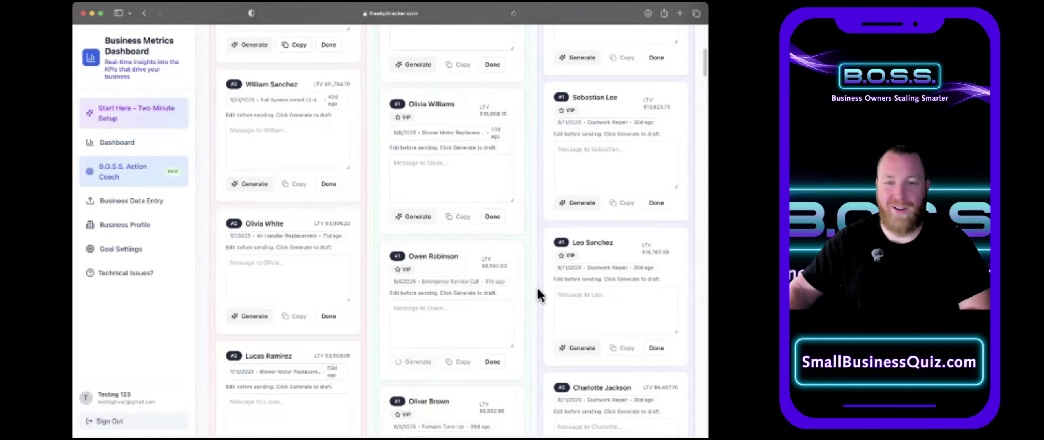
scroll(537, 288, up, 10)
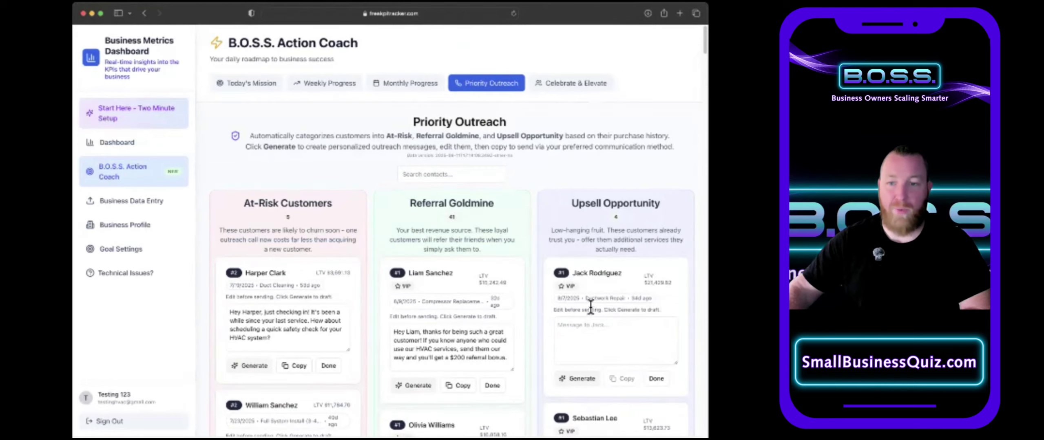
Generate an outreach message for the first Upsell Opportunity customer, whose last service was Ductwork Repair, and open the draft for editing.
drag(586, 299, 624, 301)
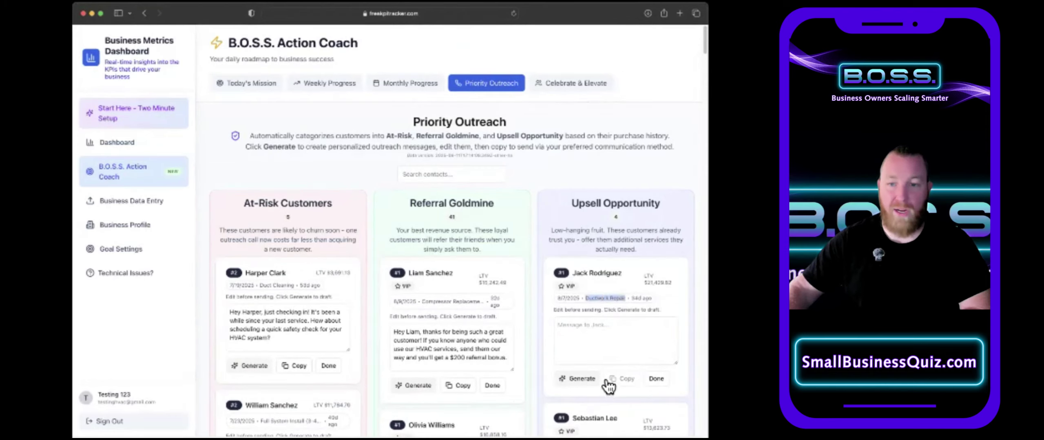
click(589, 379)
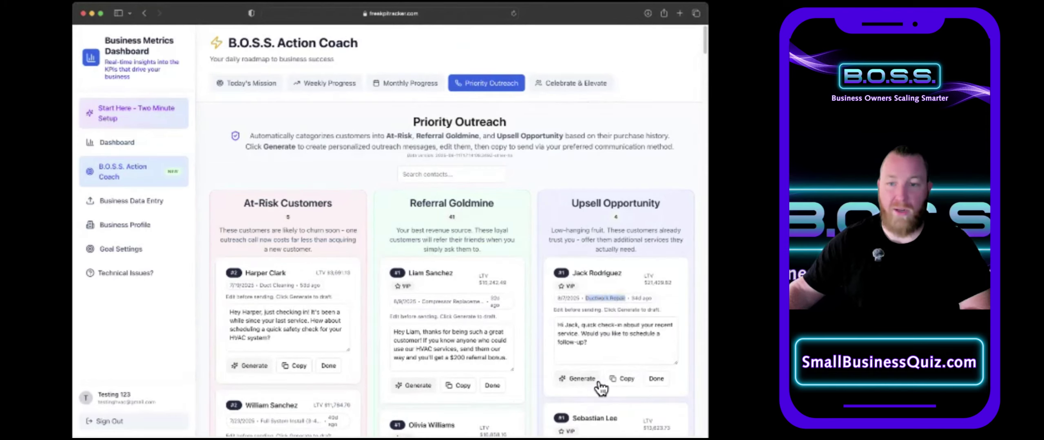
click(628, 356)
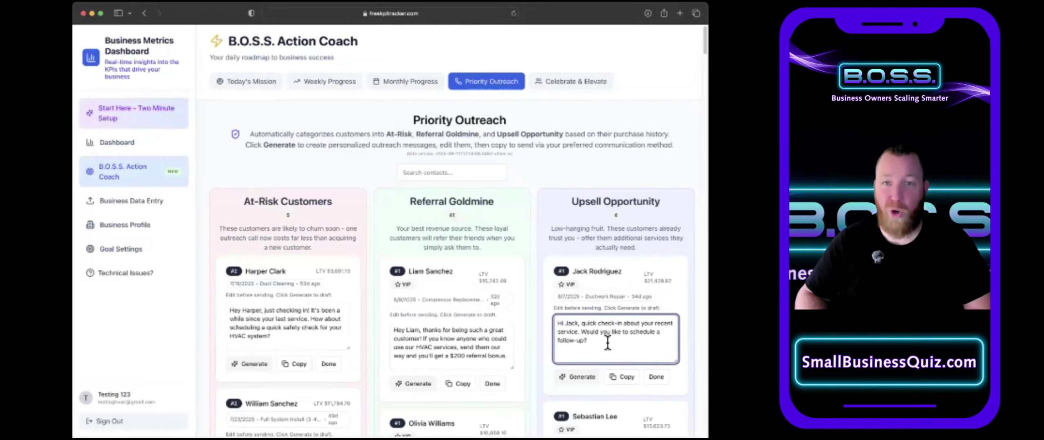
scroll(414, 203, up, 1)
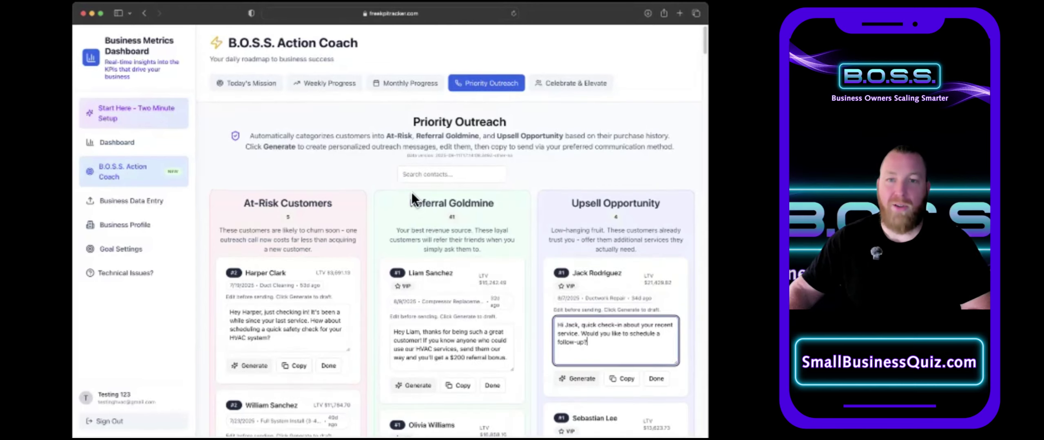
Copy the Momentum sales highlight from Celebrate & Elevate for sharing, and view the B.O.S.S. Facebook group page.
click(583, 88)
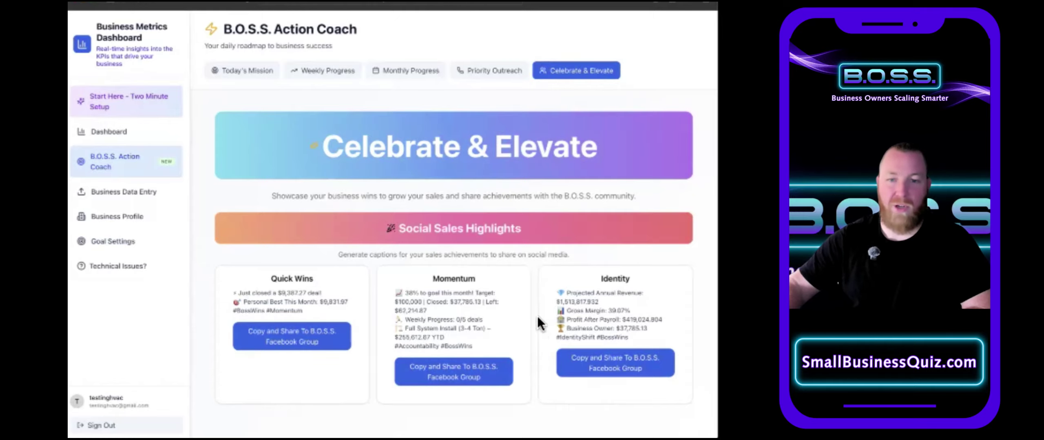
click(456, 387)
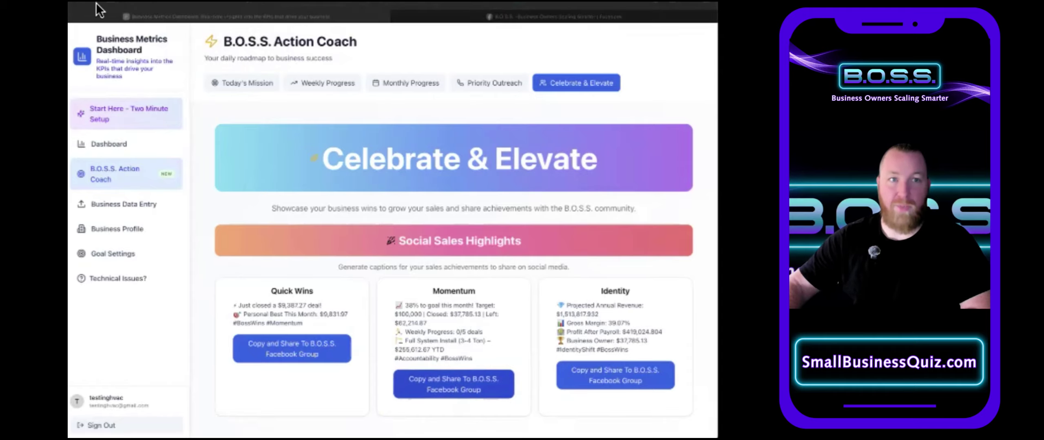
click(473, 18)
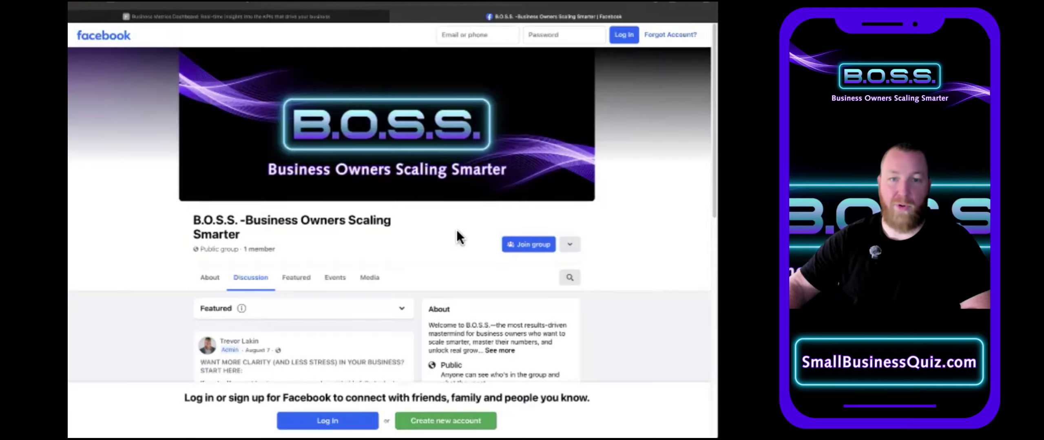
scroll(191, 239, down, 3)
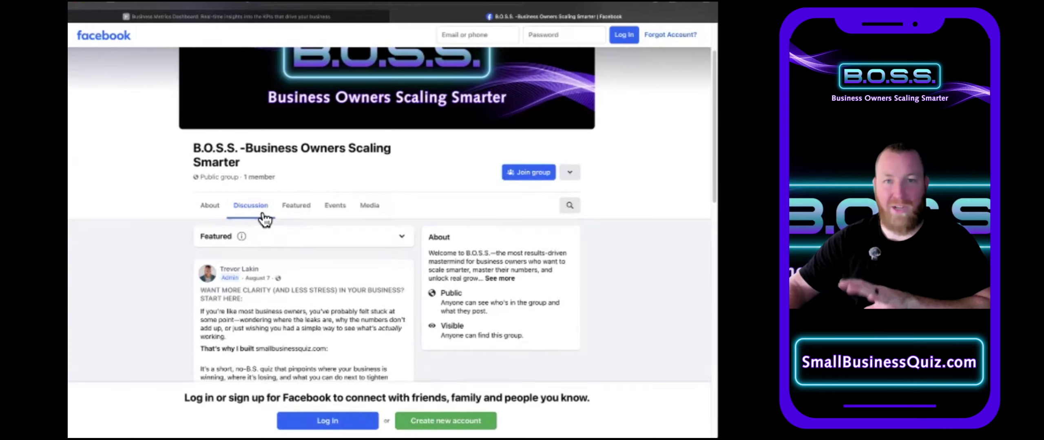
Return to the tracker, start a technical issue report from its support page and keep the priority at Medium.
click(336, 17)
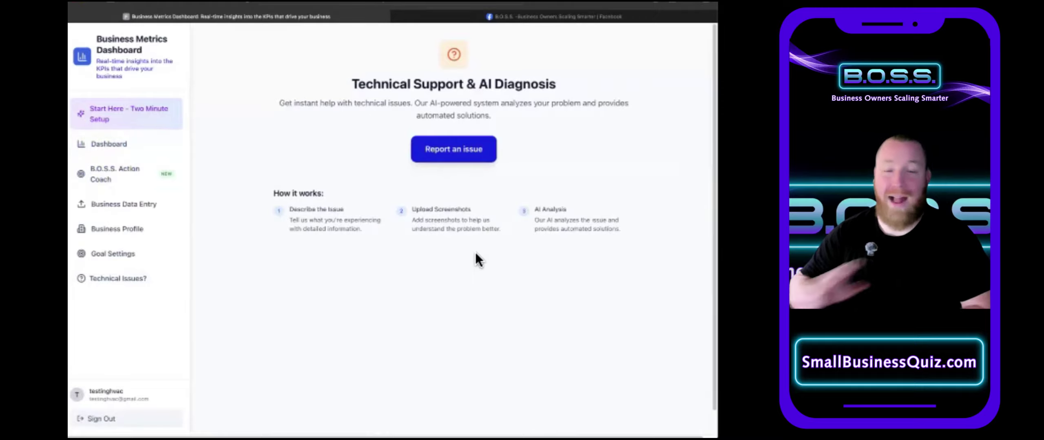
click(494, 160)
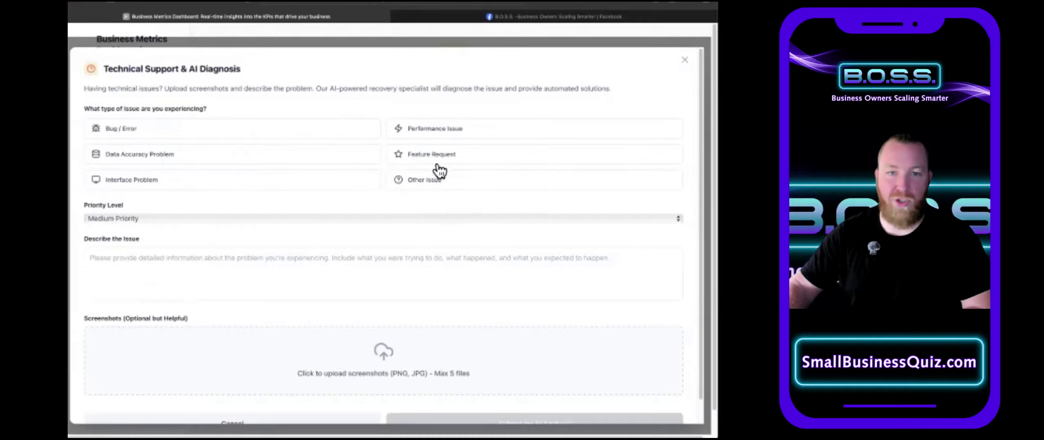
click(154, 220)
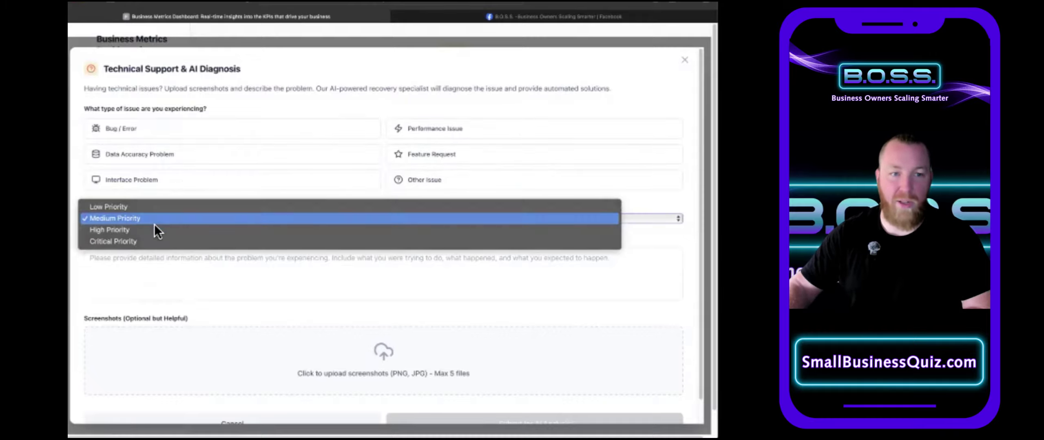
click(154, 220)
Enter "What is the can" as the issue description and look over the screenshot and submission options of the report.
click(159, 271)
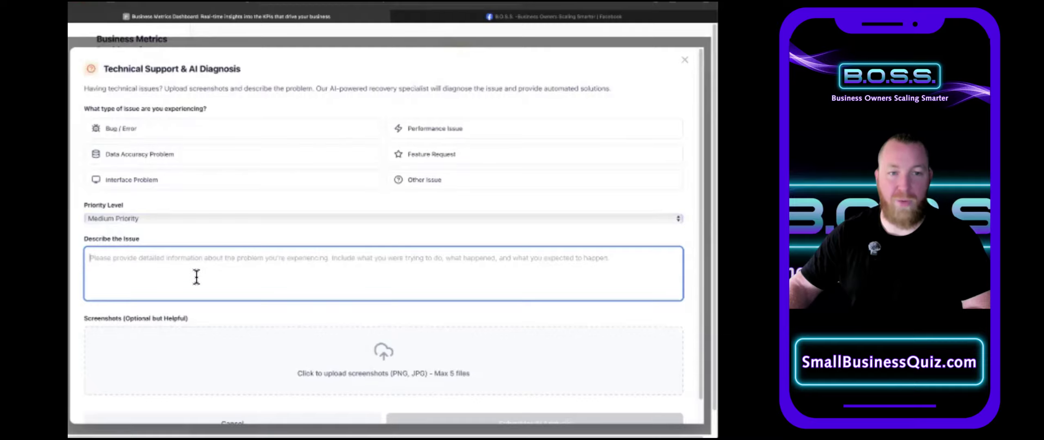
scroll(408, 359, down, 1)
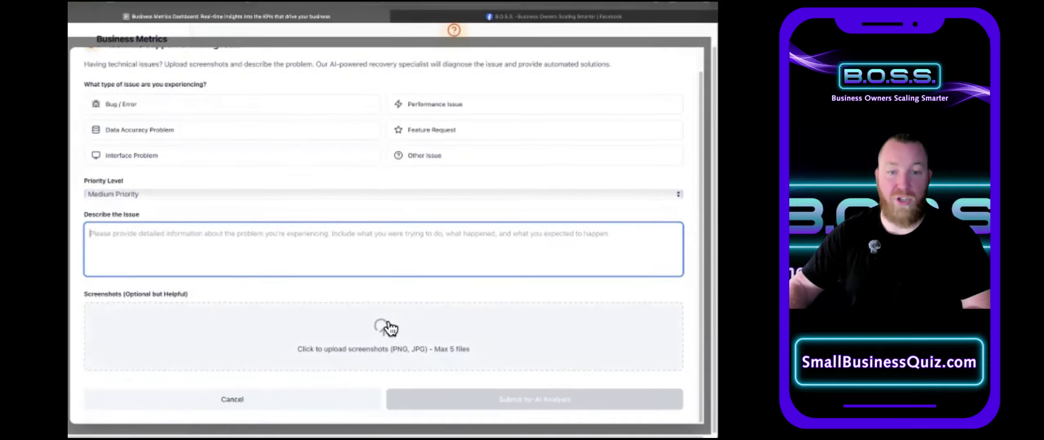
text(What is the can)
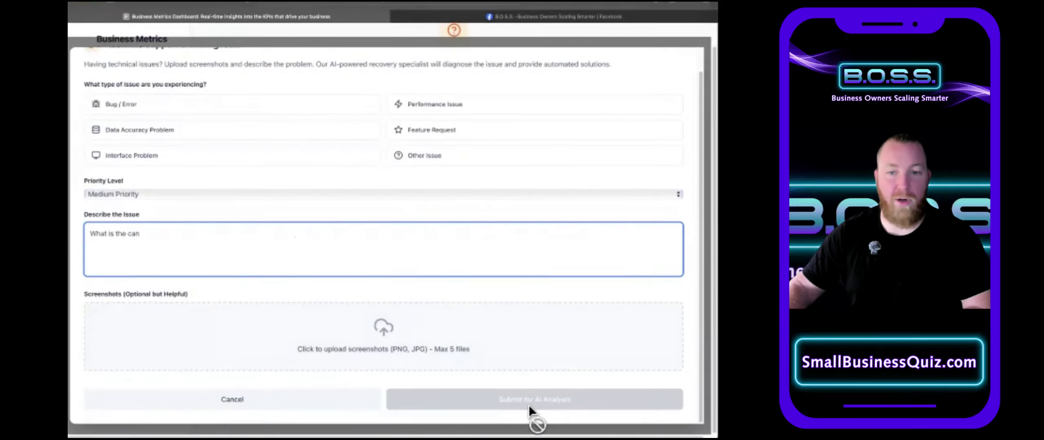
scroll(437, 273, up, 1)
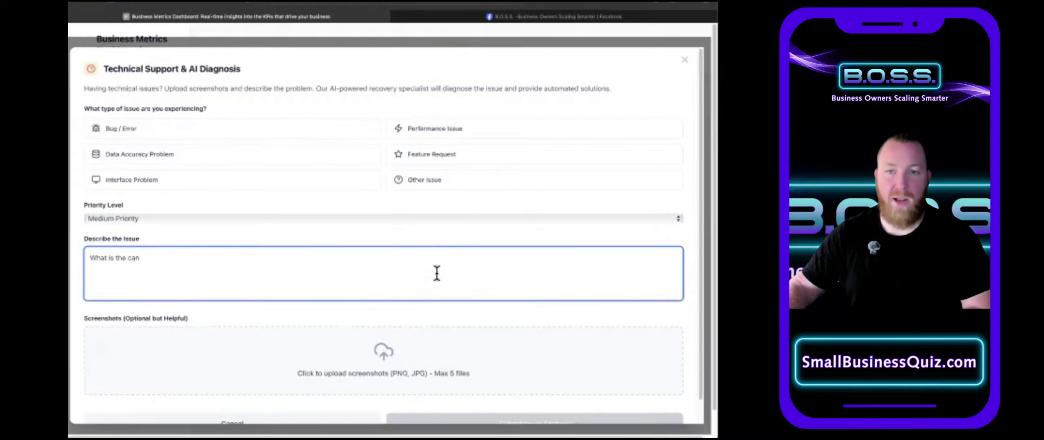